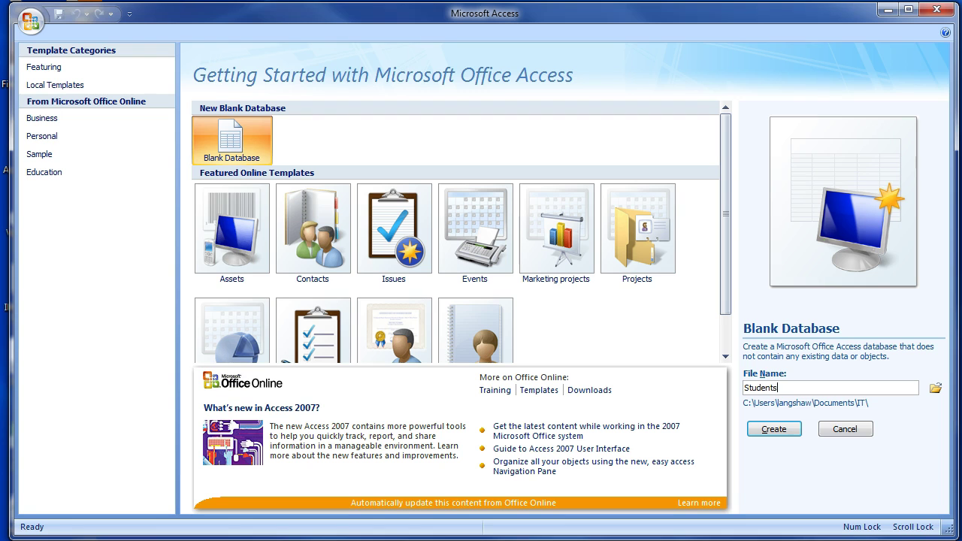
Step: Create a blank database named Students.accdb, saved in the IT documents folder
left_click(937, 389)
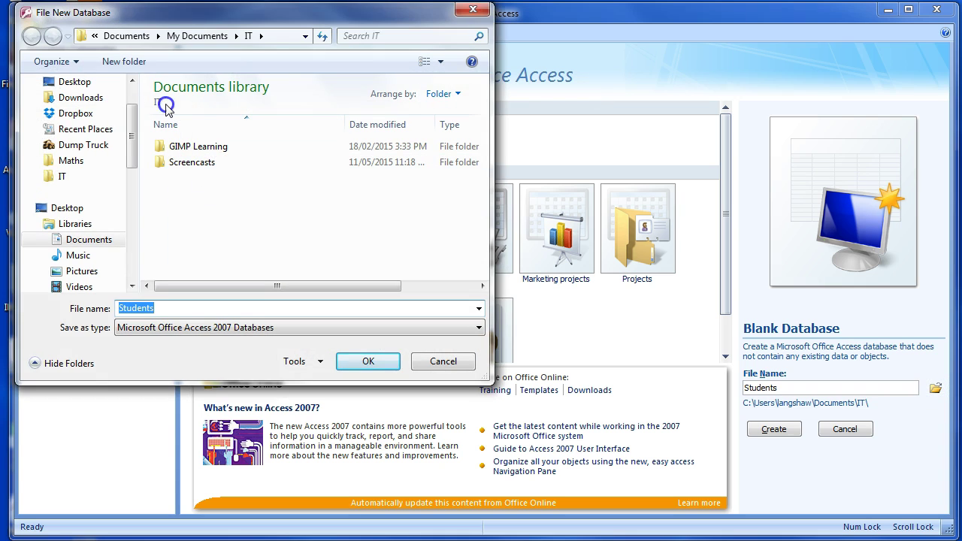
left_click(248, 35)
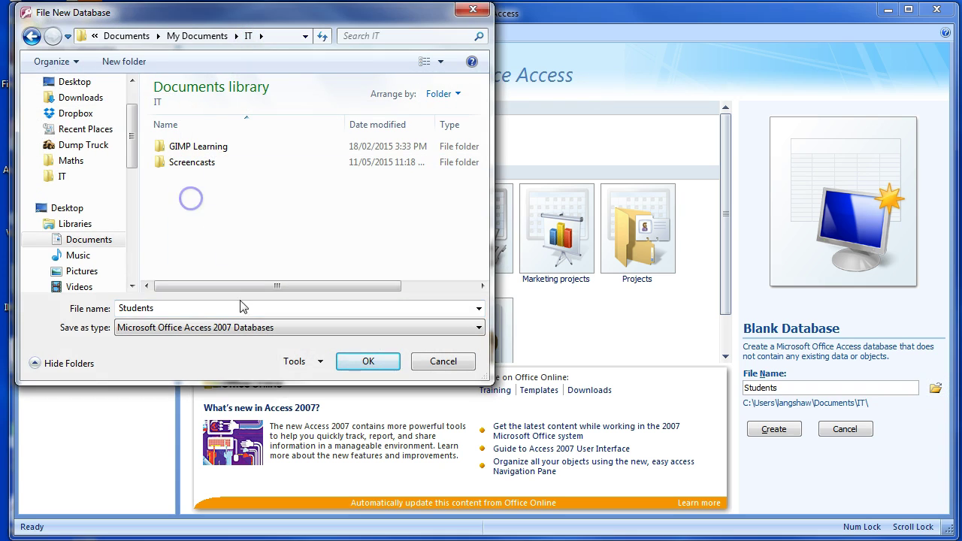
left_click(368, 361)
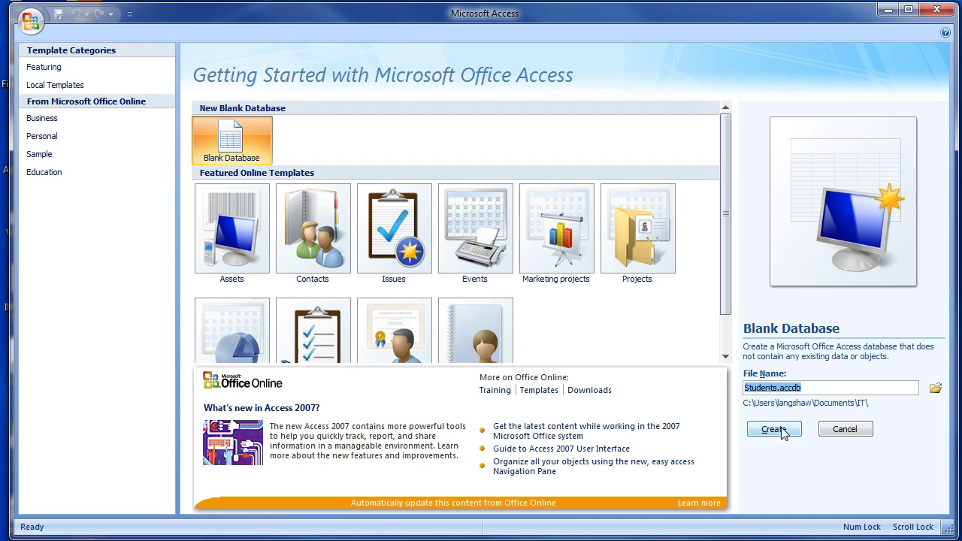
left_click(782, 430)
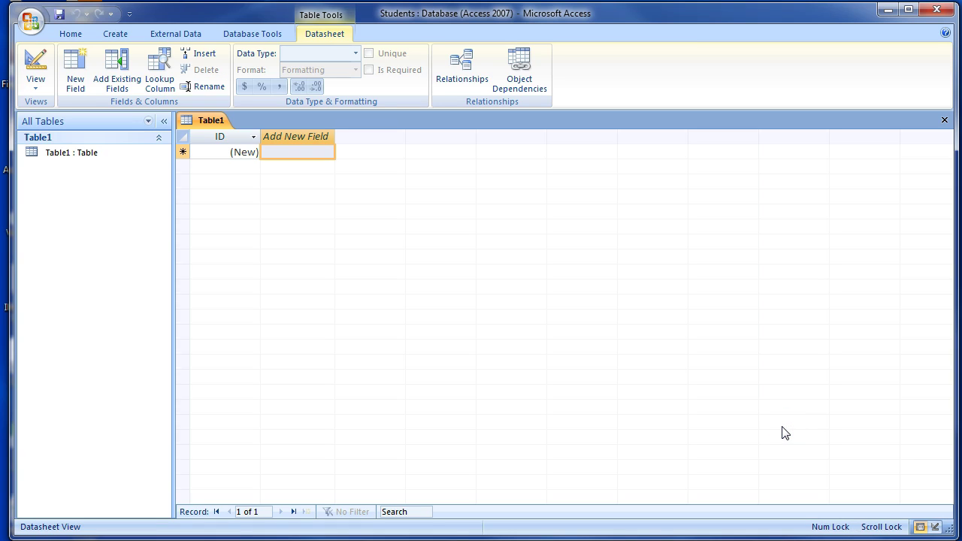
Step: Close the default Table1 without saving and start a new table in Table Design
left_click(945, 121)
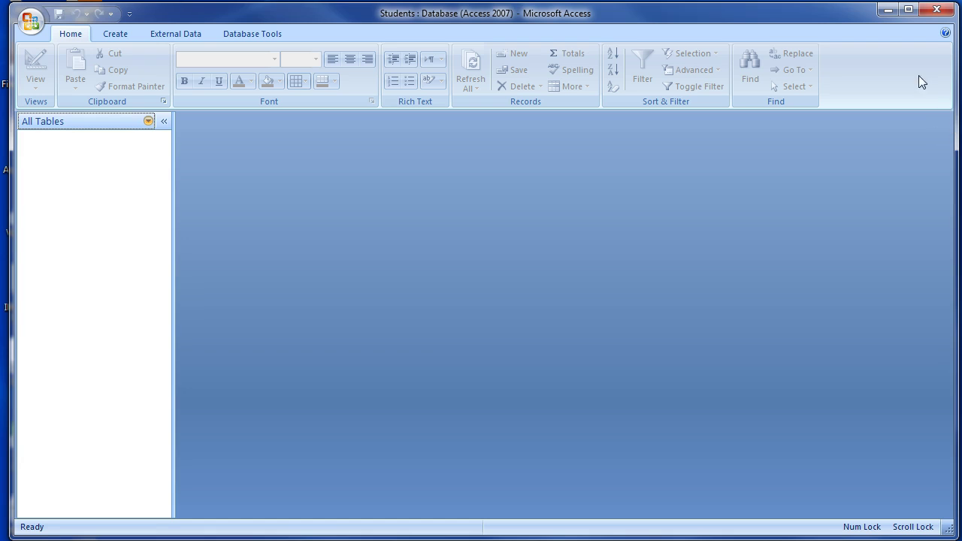
left_click(111, 34)
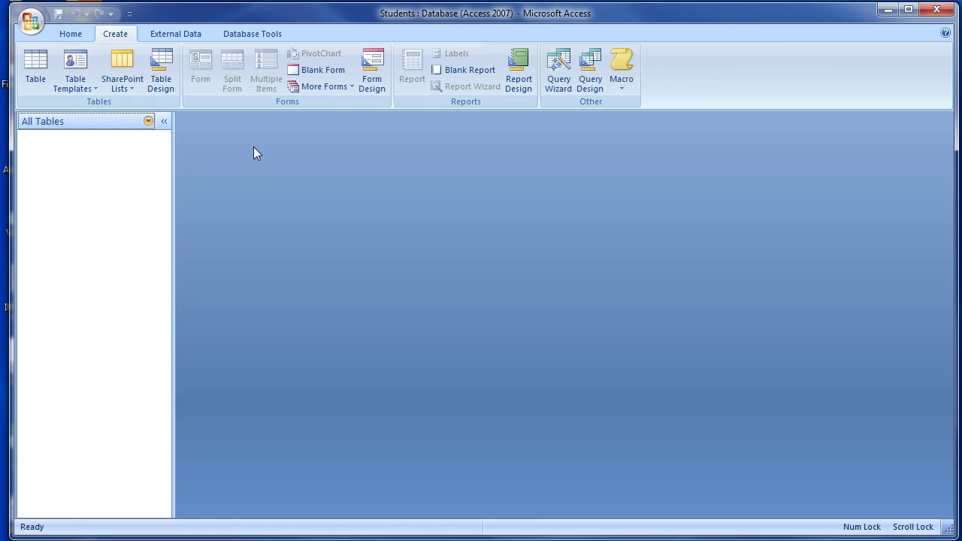
left_click(160, 72)
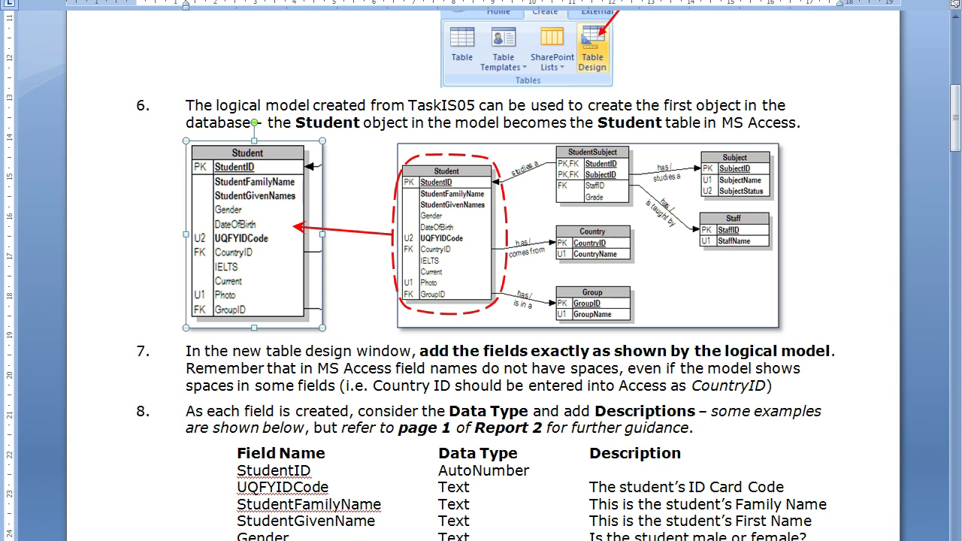
Step: Return to Access after reading the Student field list in the Word instructions
left_click(511, 538)
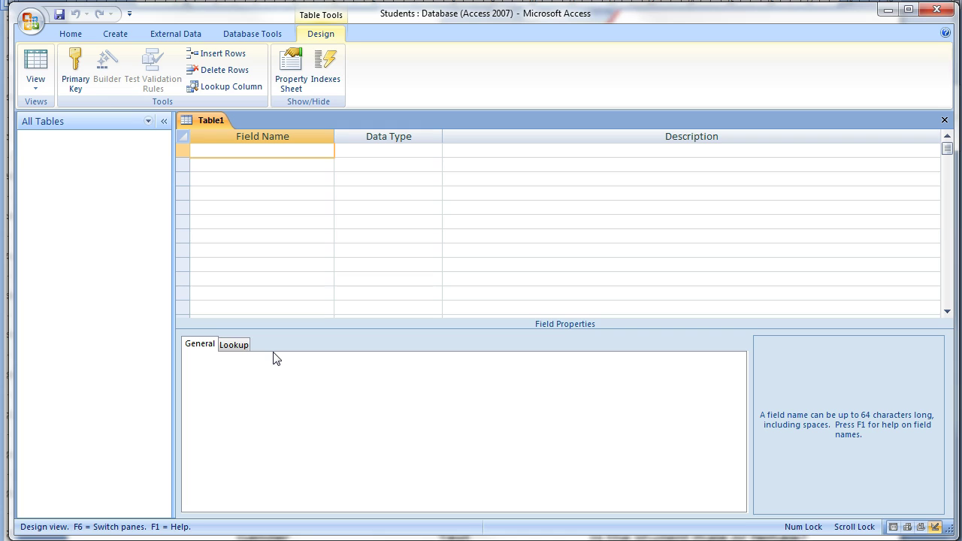
Step: Add the StudentID field with the AutoNumber data type
left_click(380, 148)
left_click(470, 149)
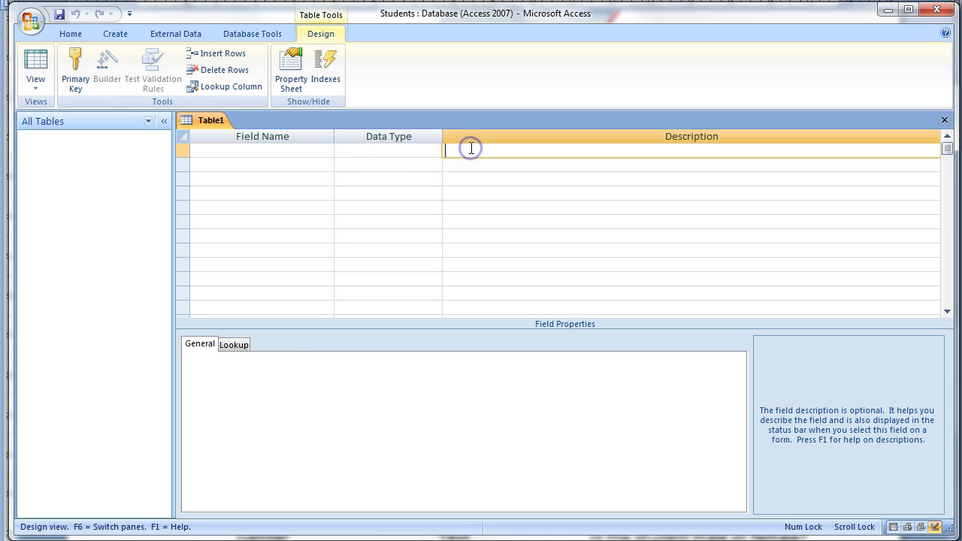
left_click(301, 149)
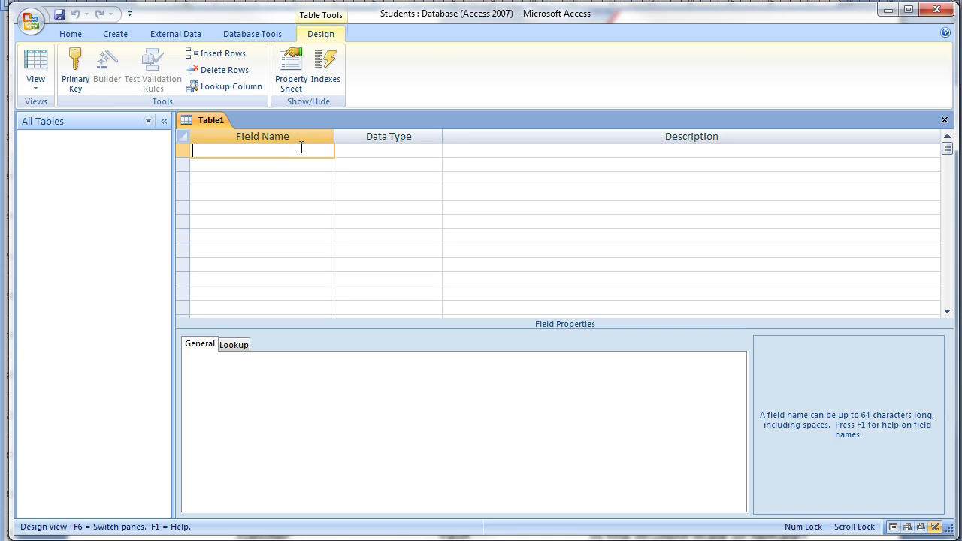
key("alt")
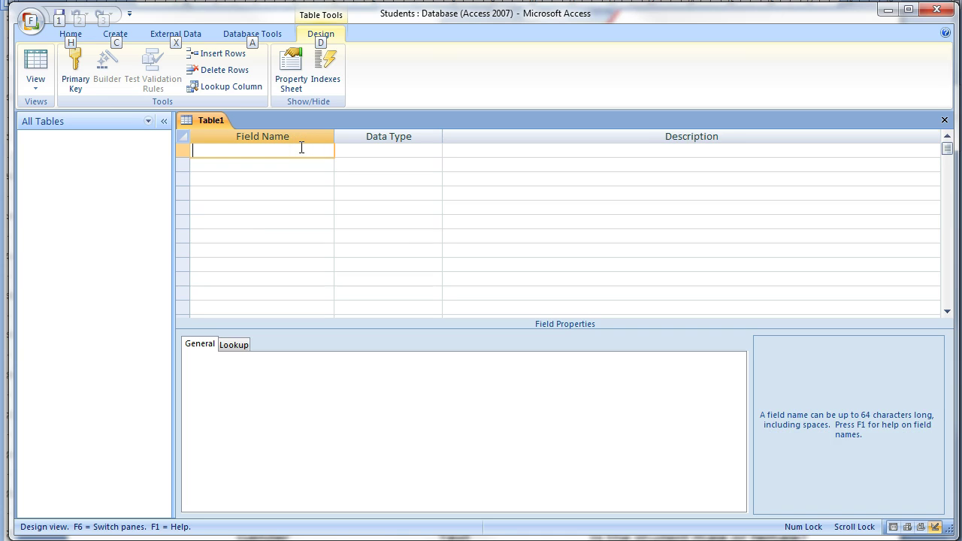
left_click(302, 148)
type("StudentID")
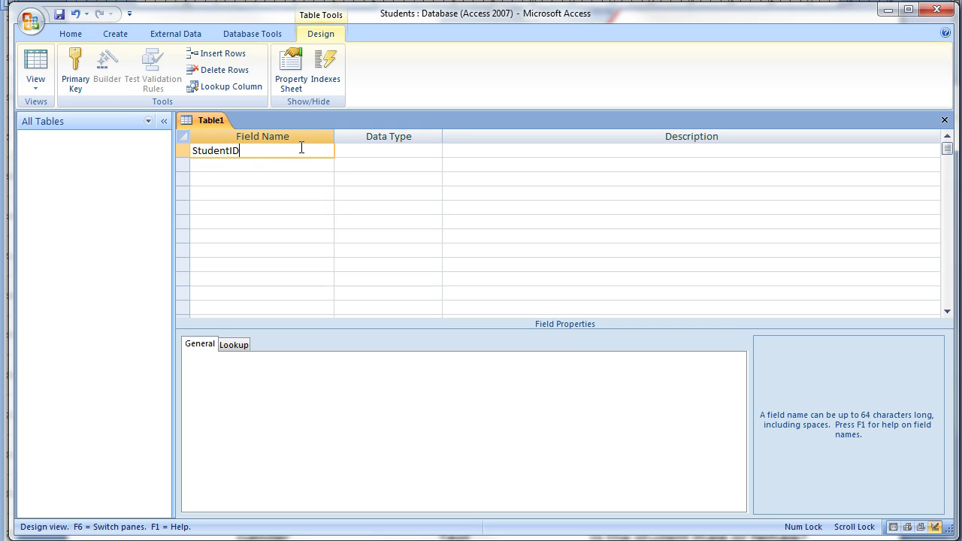
key("Tab")
type("a")
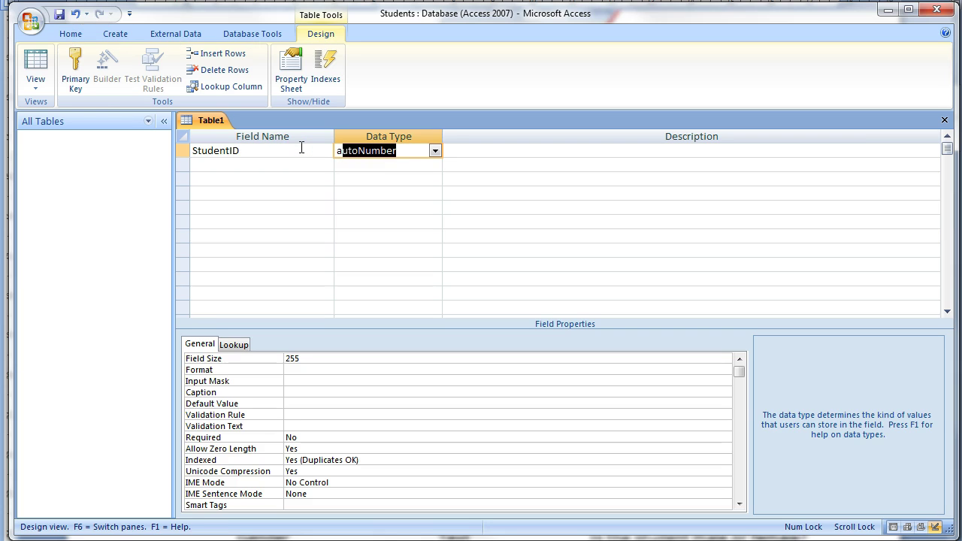
key("Tab")
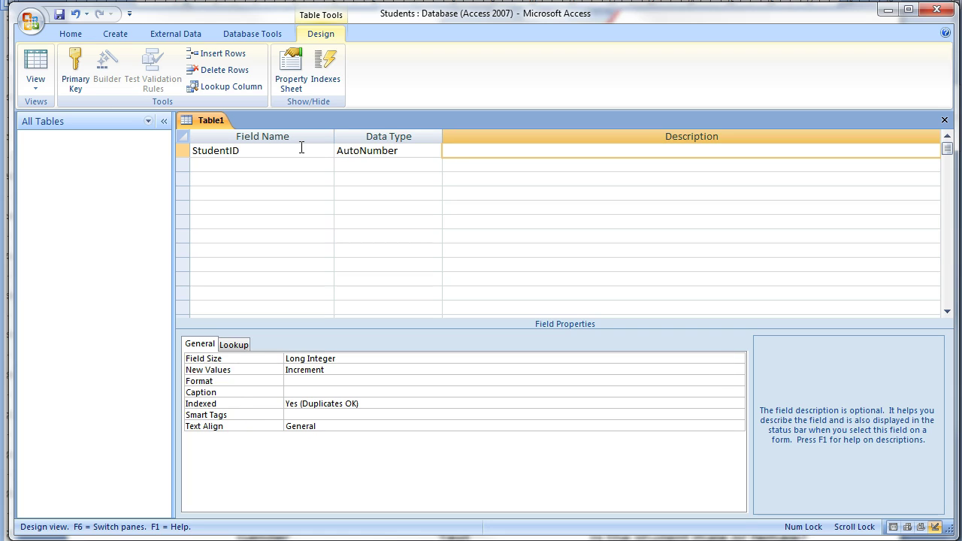
key("Tab")
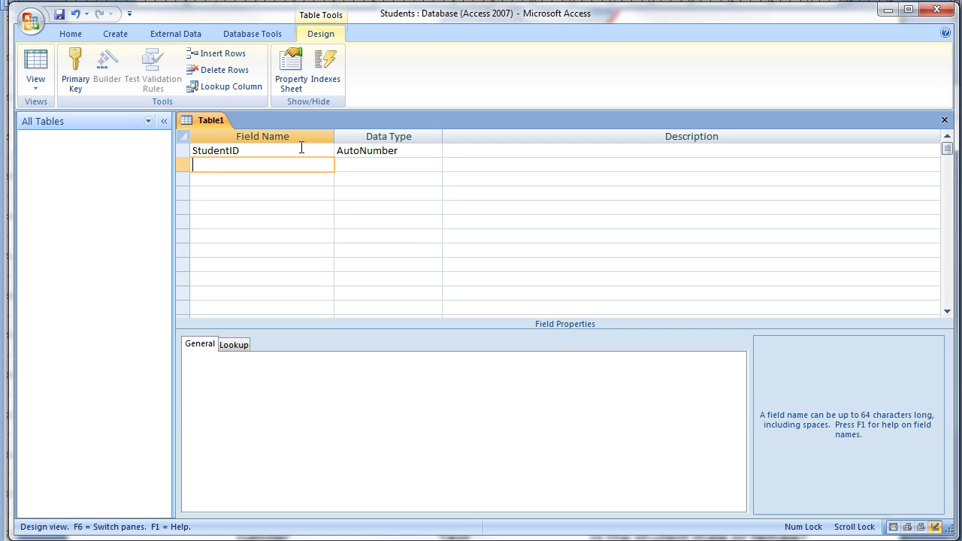
Step: Add UQFYIDCode as a Text field described as "The student's ID Code"
type("UQFYIDCode")
key("Tab")
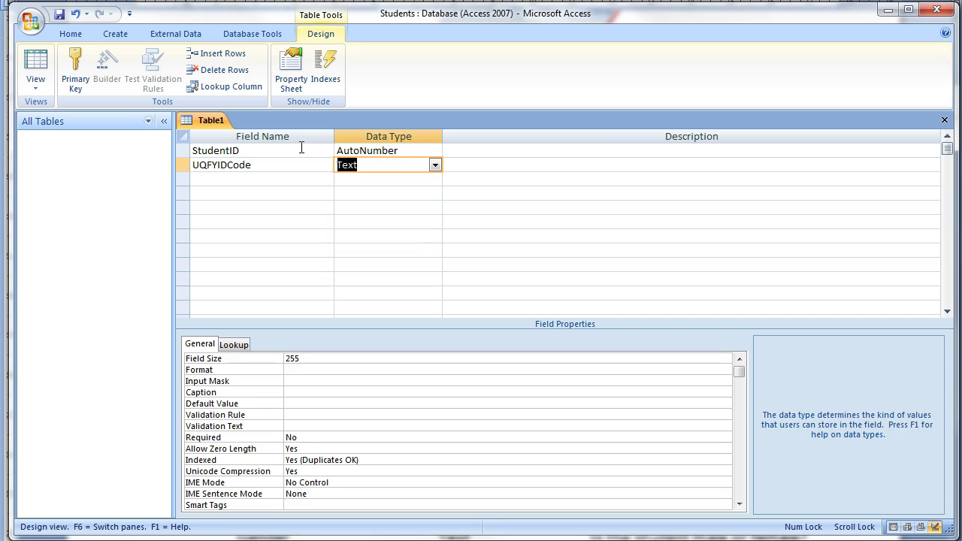
key("Tab")
type("The stu")
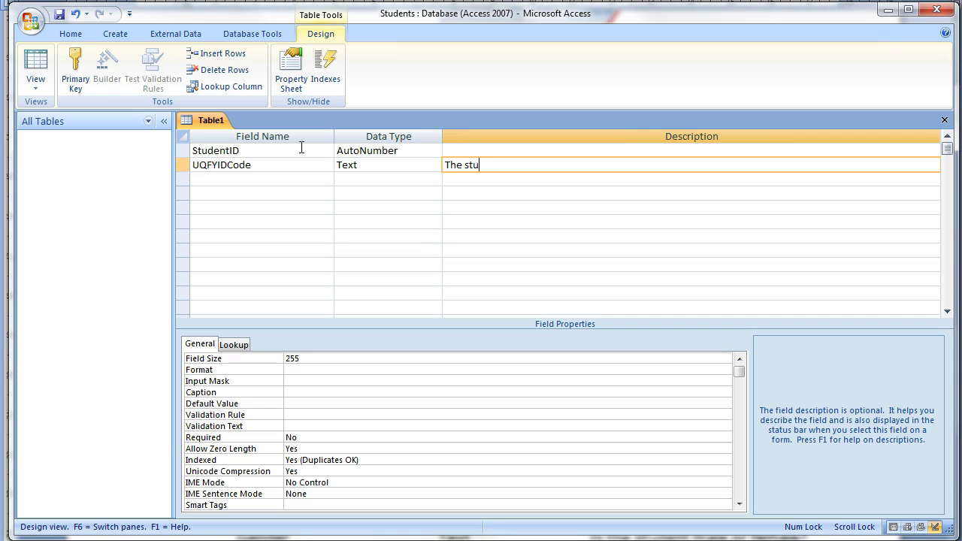
type("dent's ID")
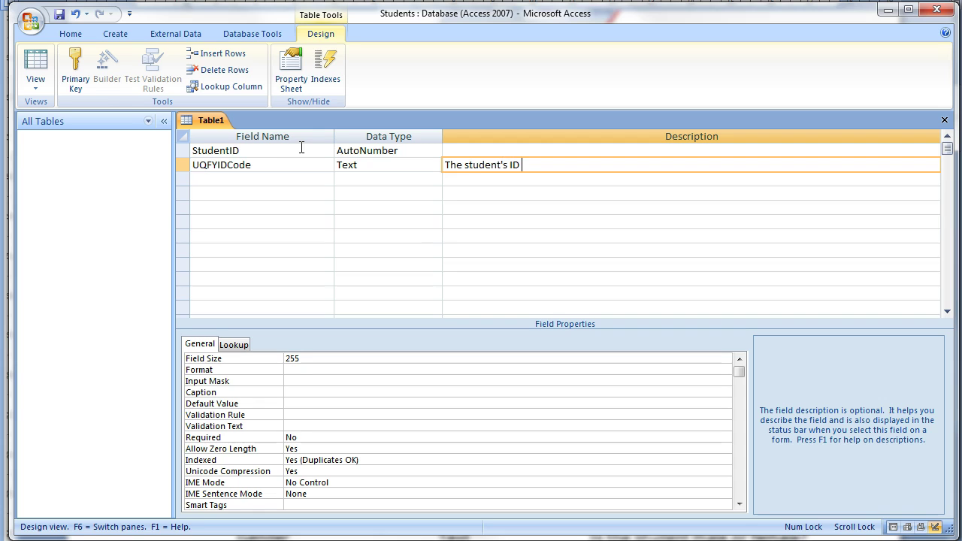
type(" Cod3")
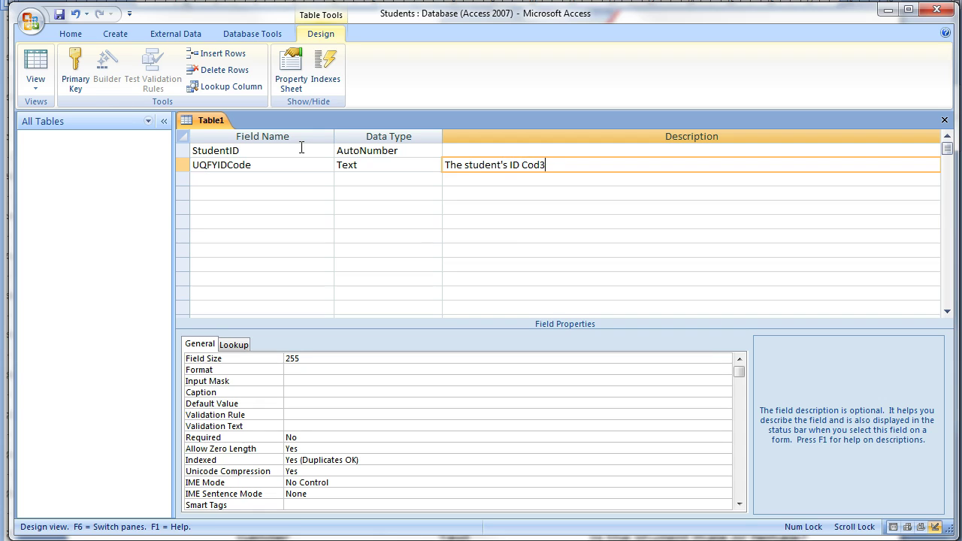
key("BackSpace")
type("e")
key("Return")
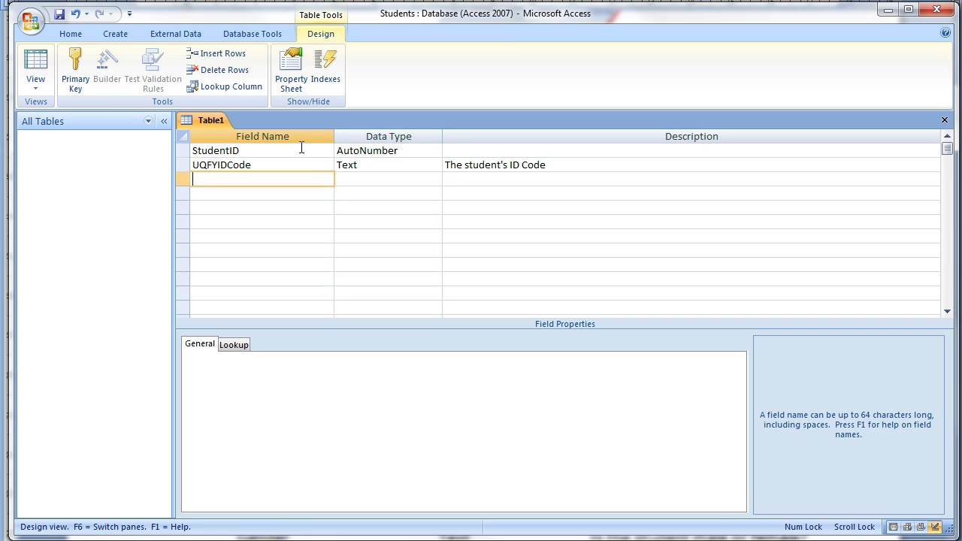
Step: Add StudentFamilyName and StudetnGivenName Text fields with family-name and first-name descriptions
type("StudentFamilyNamer")
key("BackSpace")
key("Return")
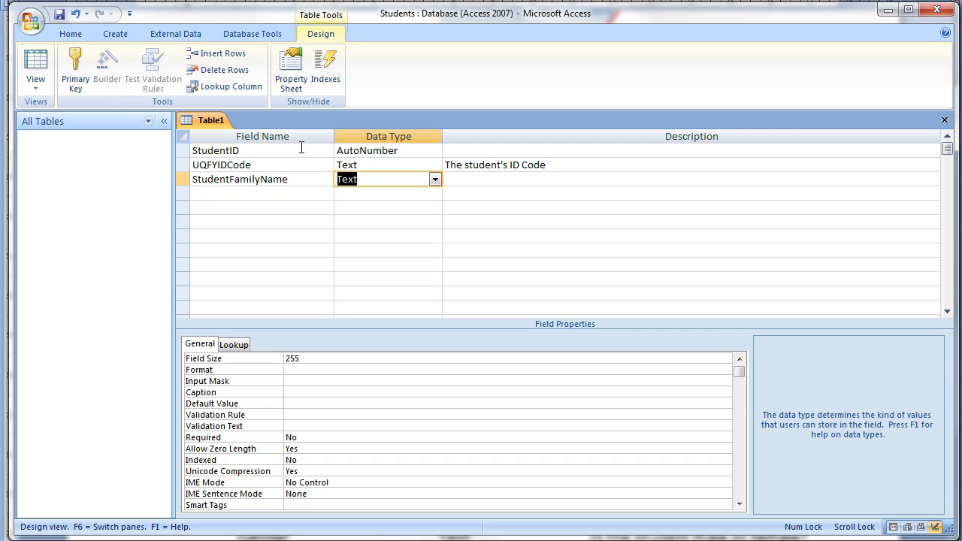
key("Return")
type("This ")
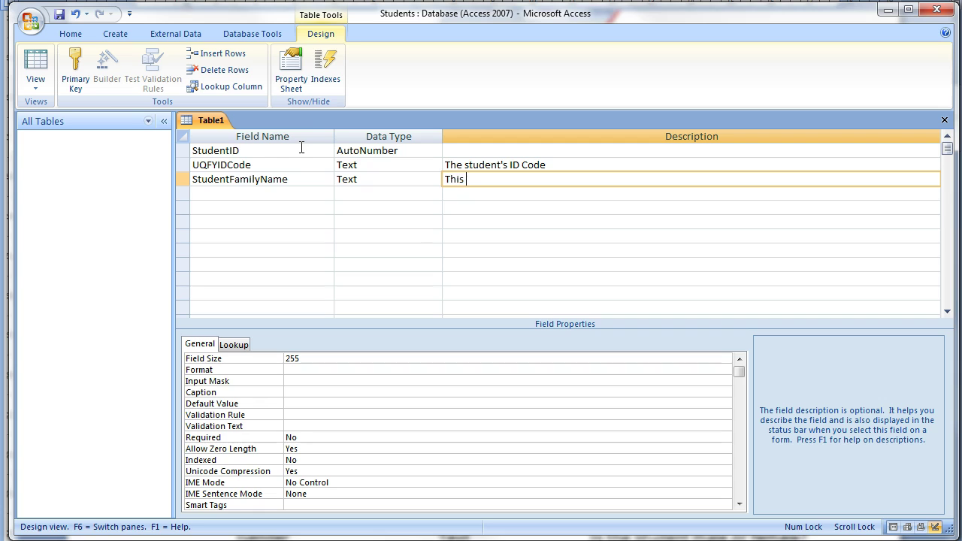
type("is the student's famil")
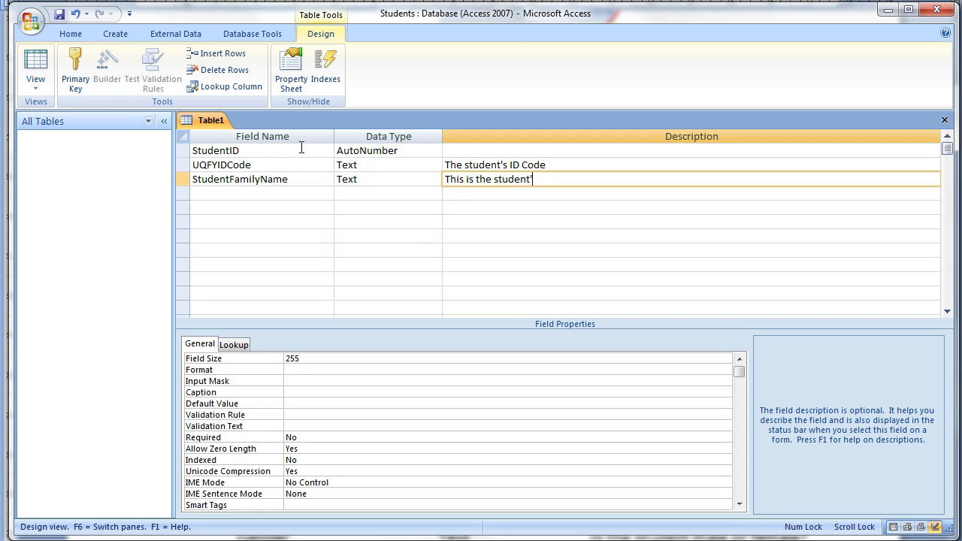
type("y name")
key("Return")
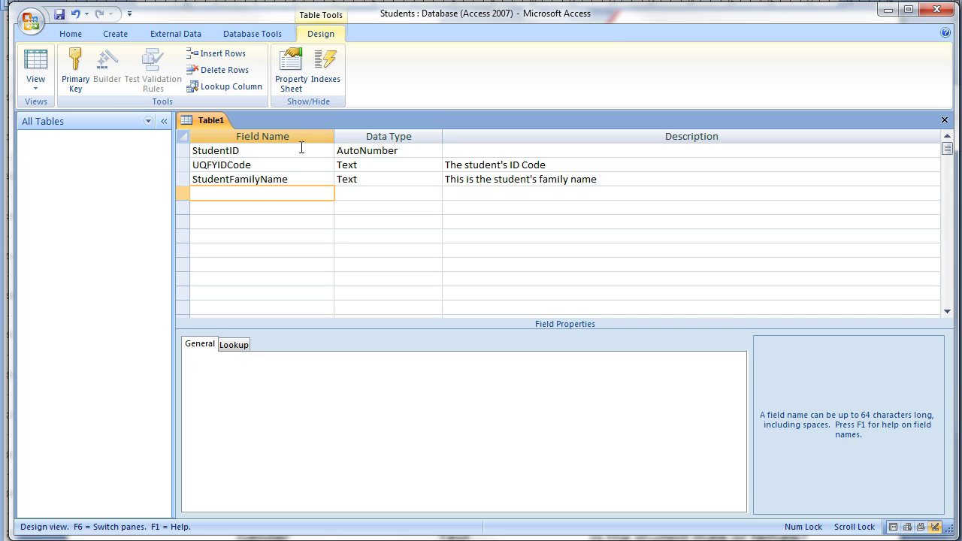
type("StudetnGivenName")
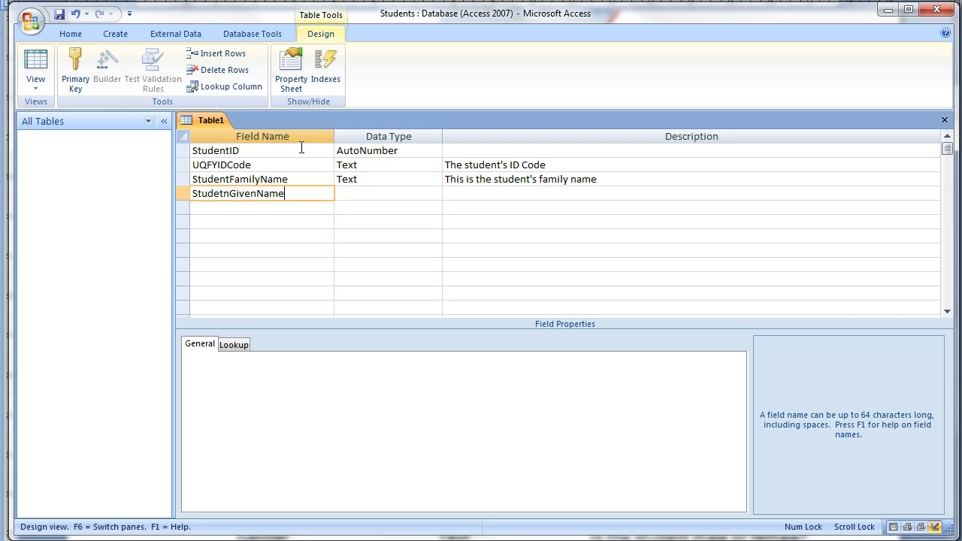
key("Return")
key("Return")
type("Th")
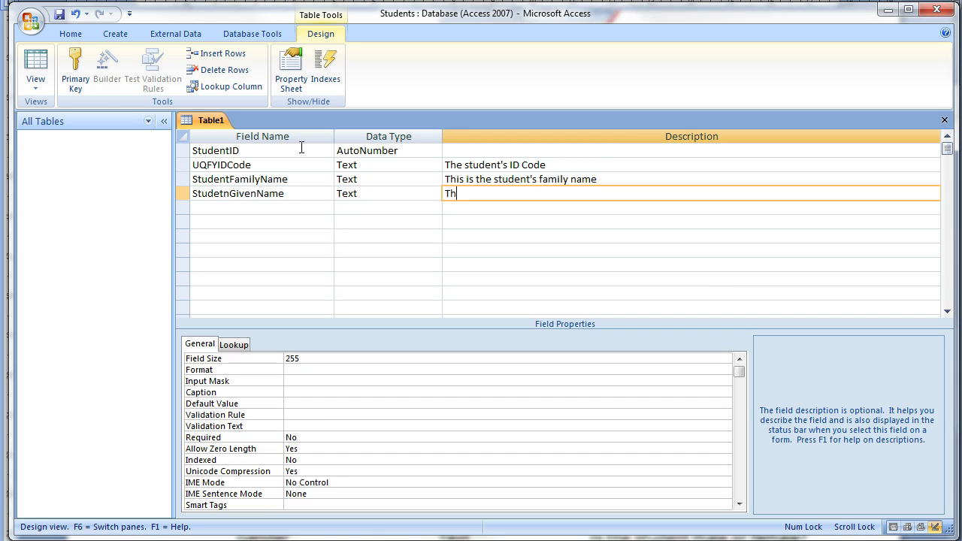
type("is is the student")
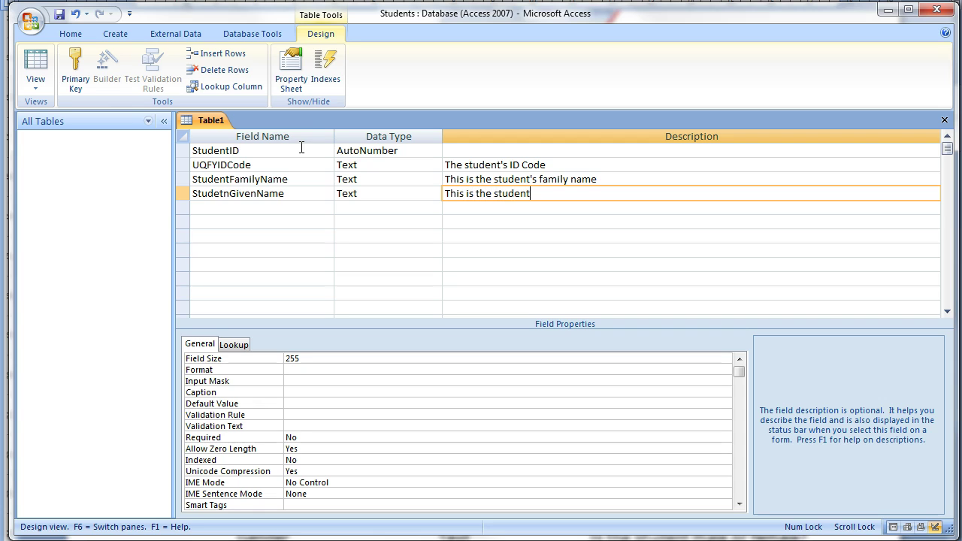
type("'s firstname")
key("Return")
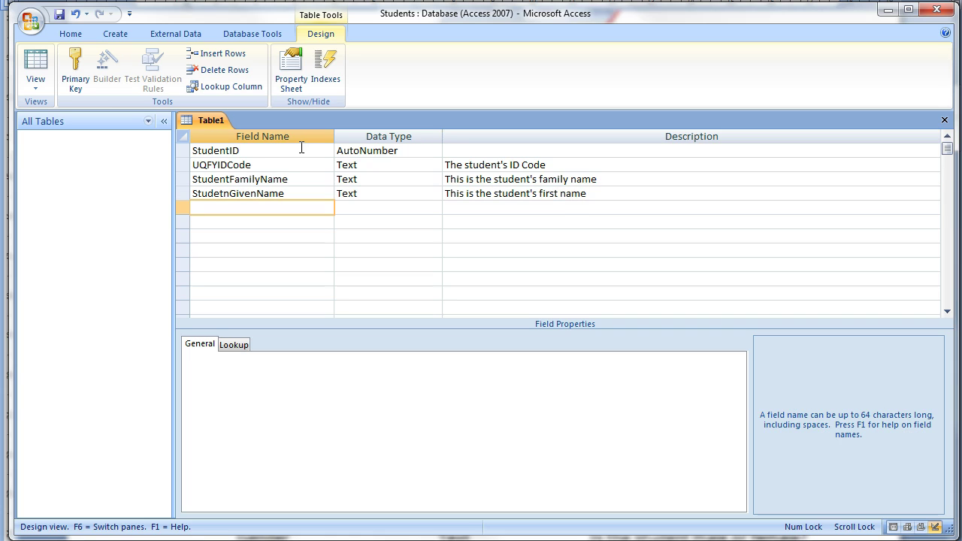
Step: Correct the field name StudetnGivenName to StudentGivenName
key("Up")
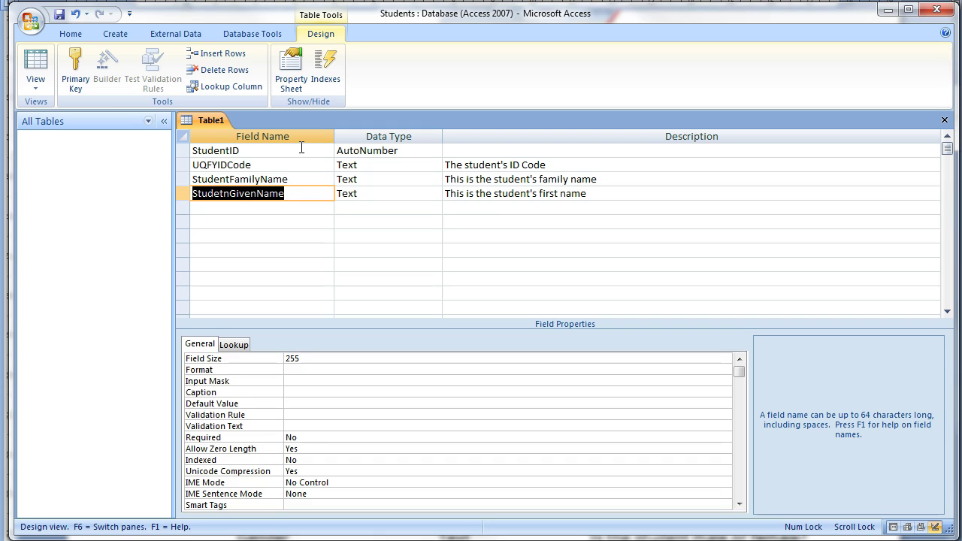
key("shift+Tab")
key("Down")
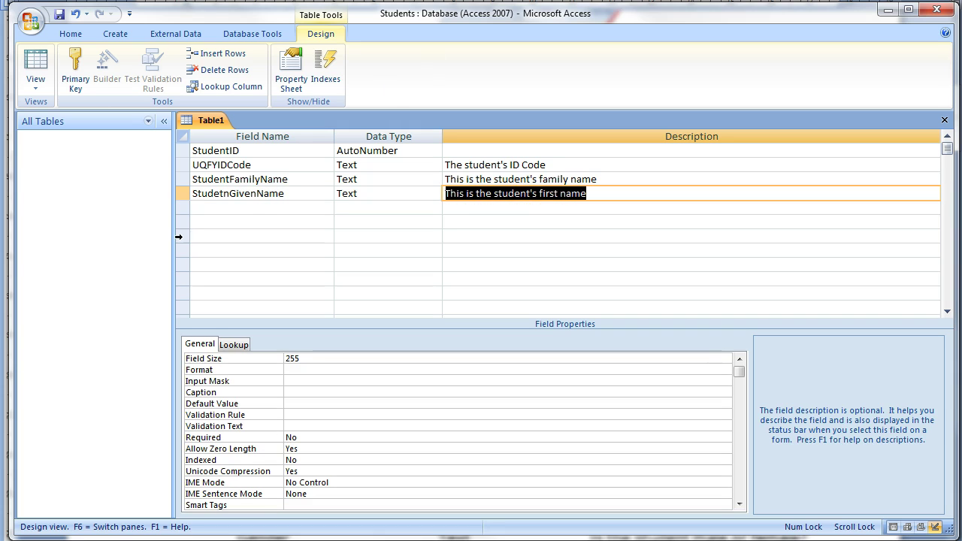
left_click(221, 194)
key("BackSpace")
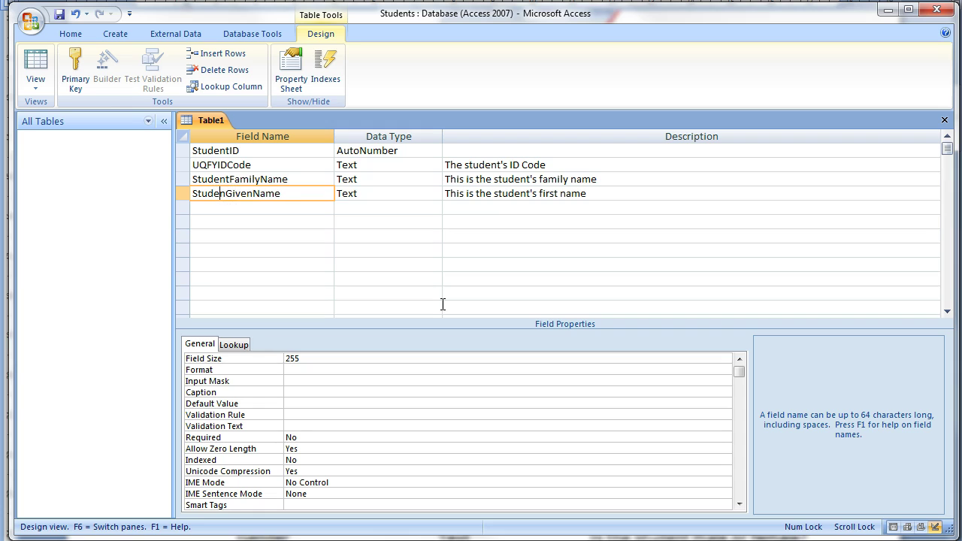
type("t")
key("Down")
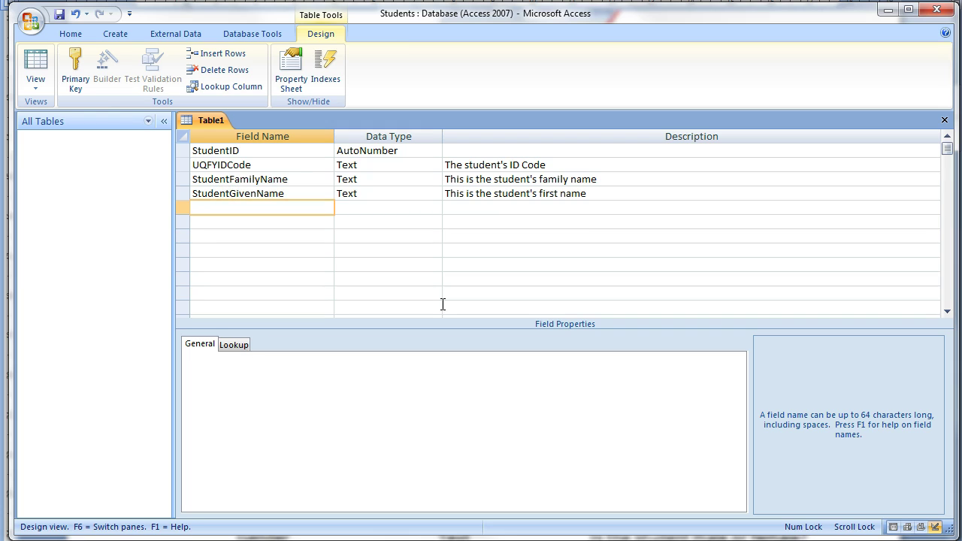
Step: Add a Gender Text field described as "Is the student Male or Female"
type("Gender")
key("Tab")
key("Tab")
type("Is")
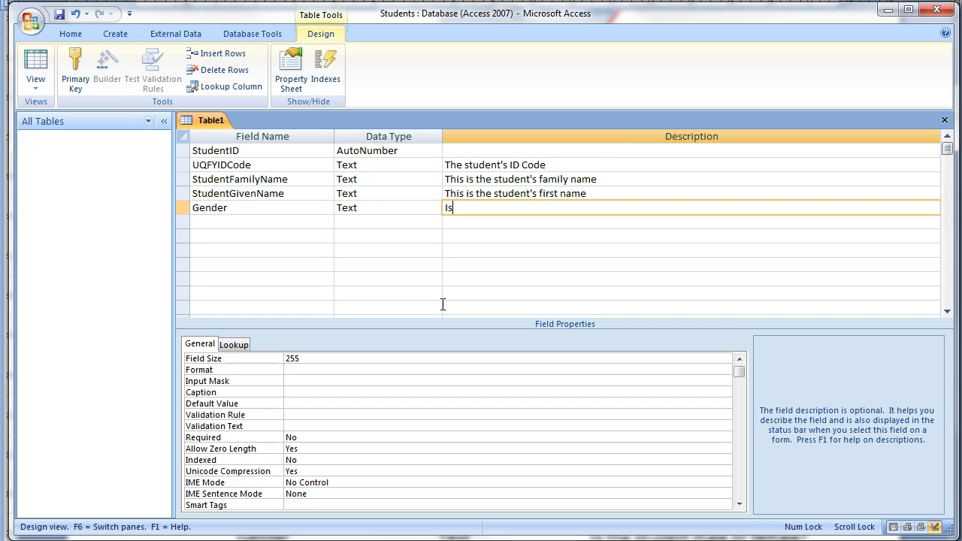
type(" the student Male or Female")
key("Tab")
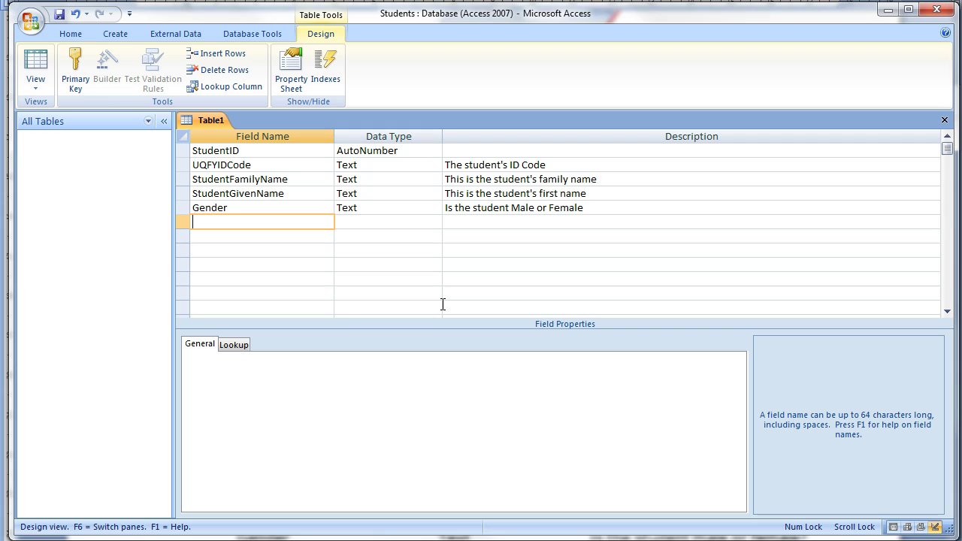
Step: Add a DOB Date/Time field described as "The student's Date of Birth"
type("DOB")
key("Tab")
type("d")
key("Tab")
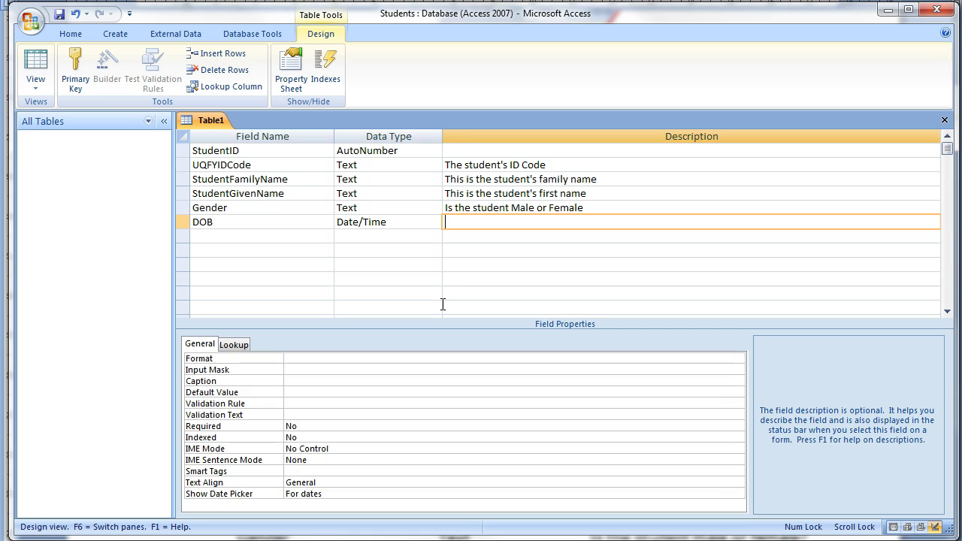
type("The student's Date of Birth")
key("Return")
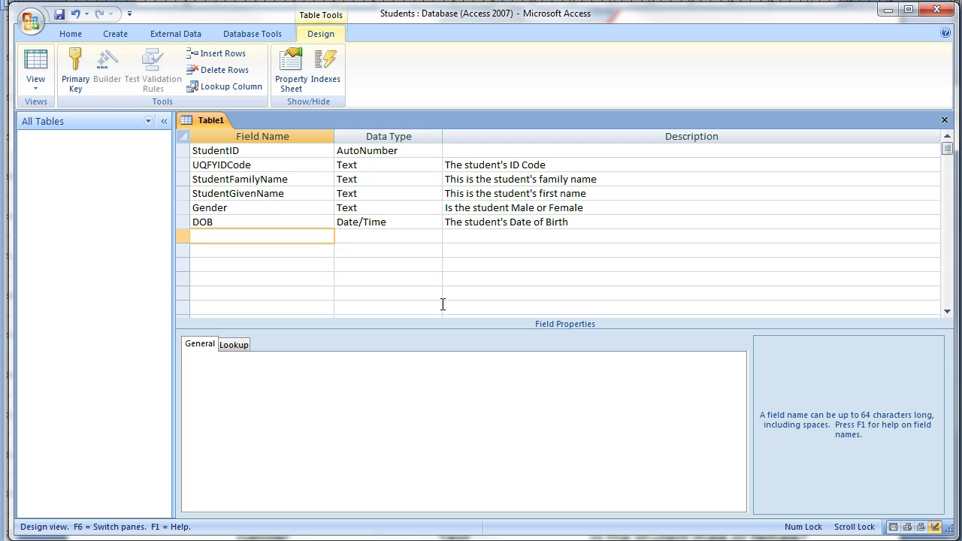
Step: Add a CountryID field with the Number data type
type("CountrID")
key("Left")
key("Left")
type("y")
key("Return")
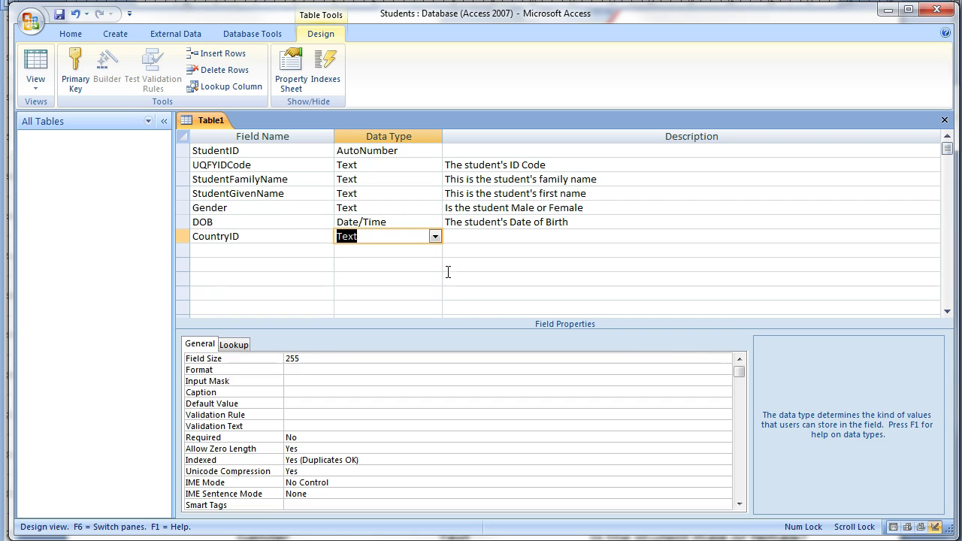
left_click(434, 236)
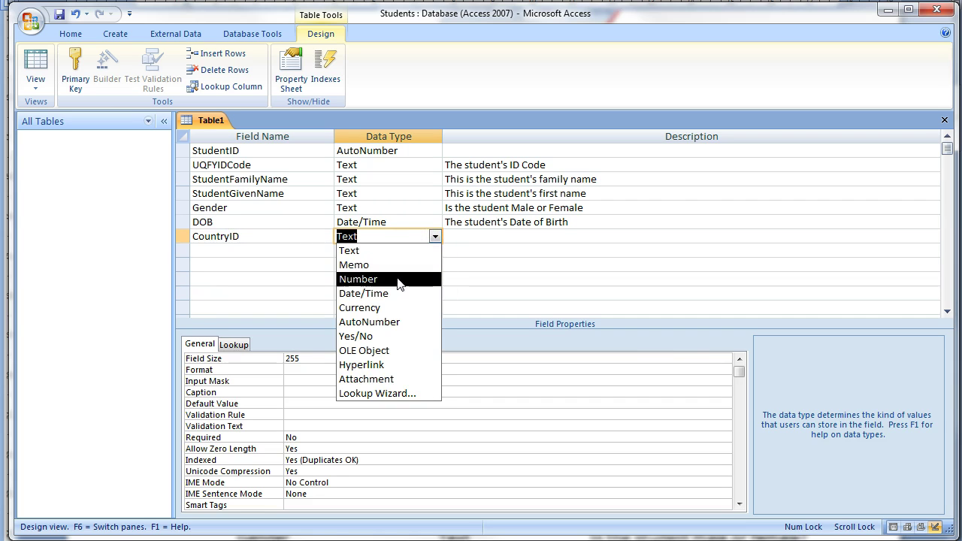
left_click(394, 279)
left_click(463, 239)
key("Return")
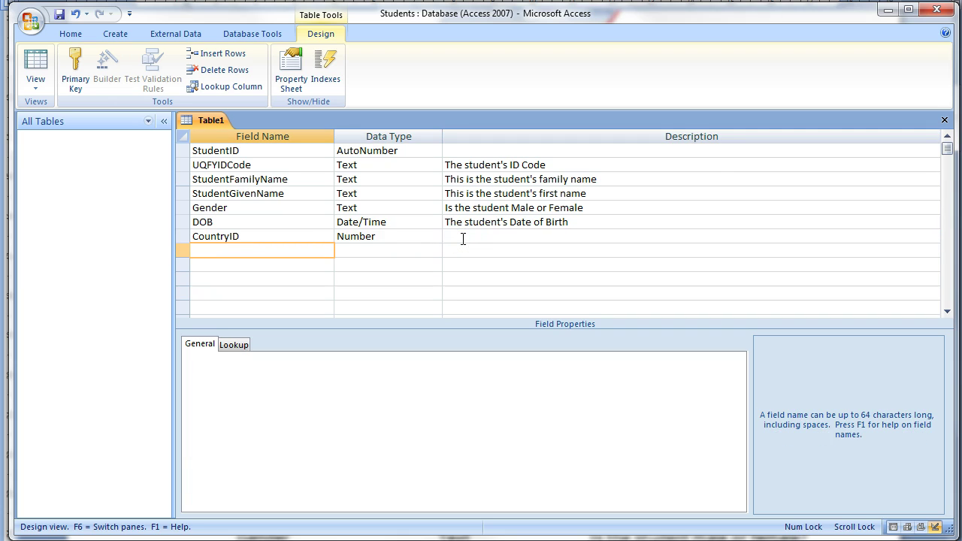
Step: Add an IELTS Number field described as "The student's latest IELTS Score"
type("I*ELTS")
key("BackSpace")
key("BackSpace")
key("BackSpace")
key("BackSpace")
key("BackSpace")
type("ELTS")
key("Tab")
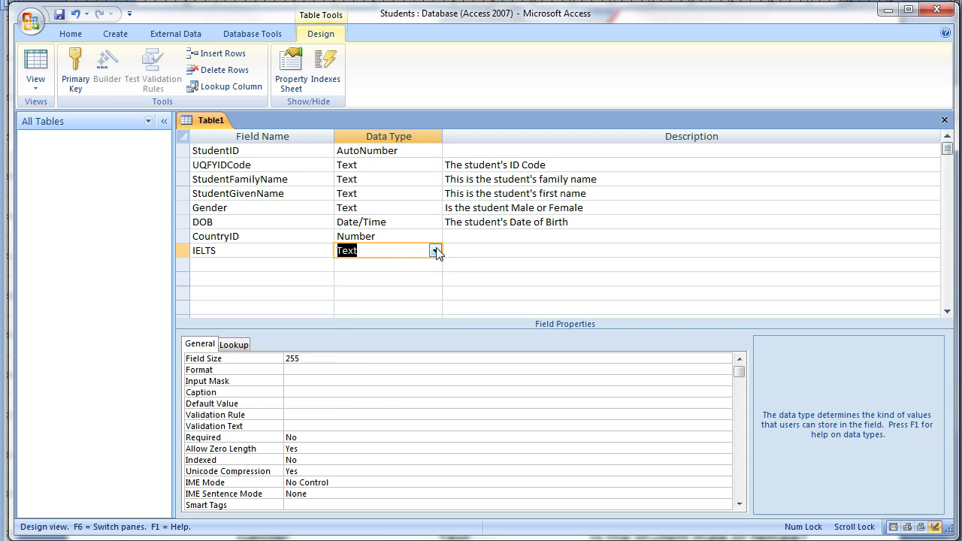
left_click(435, 252)
left_click(406, 293)
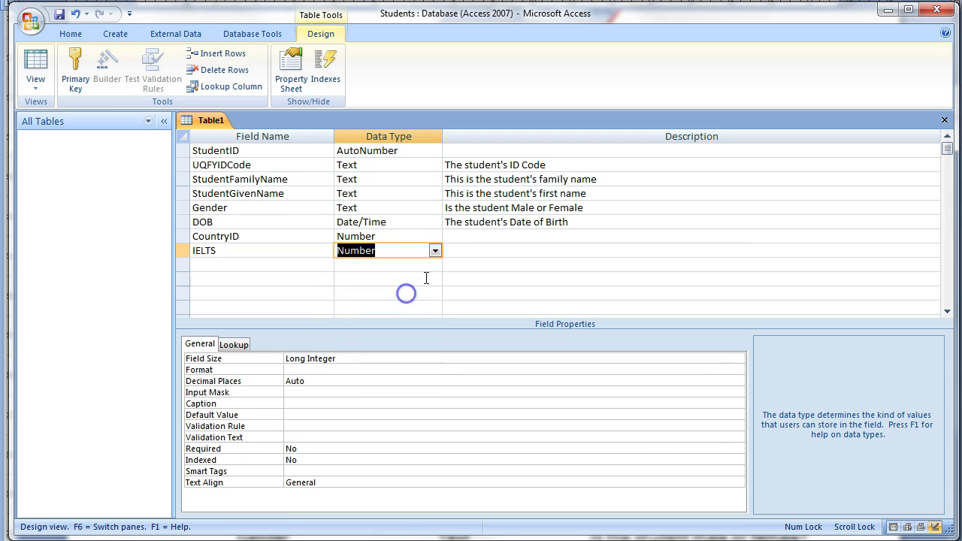
left_click(458, 249)
type("The stu")
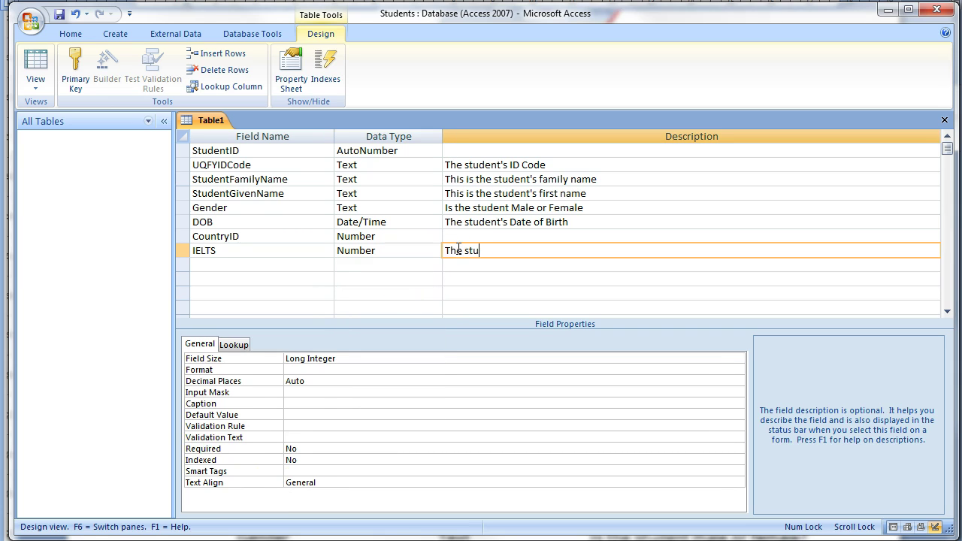
type("dent's latest IELTS Score")
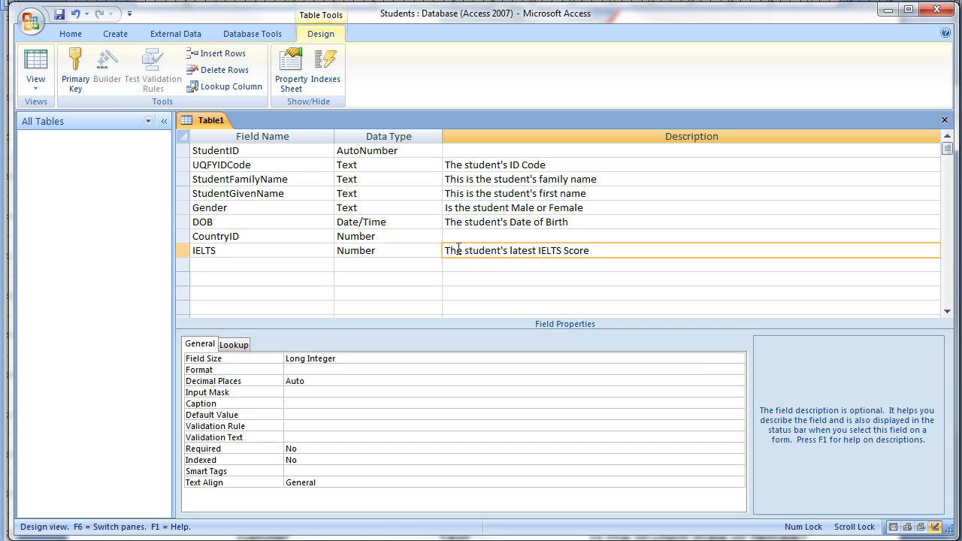
key("Return")
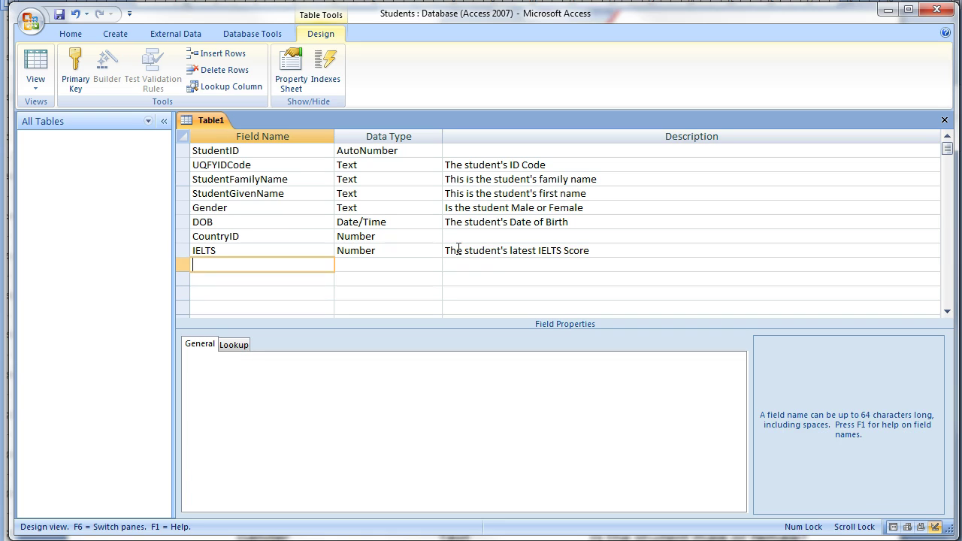
Step: Add a Current Yes/No field describing whether the student is currently studying
type("Current")
key("Return")
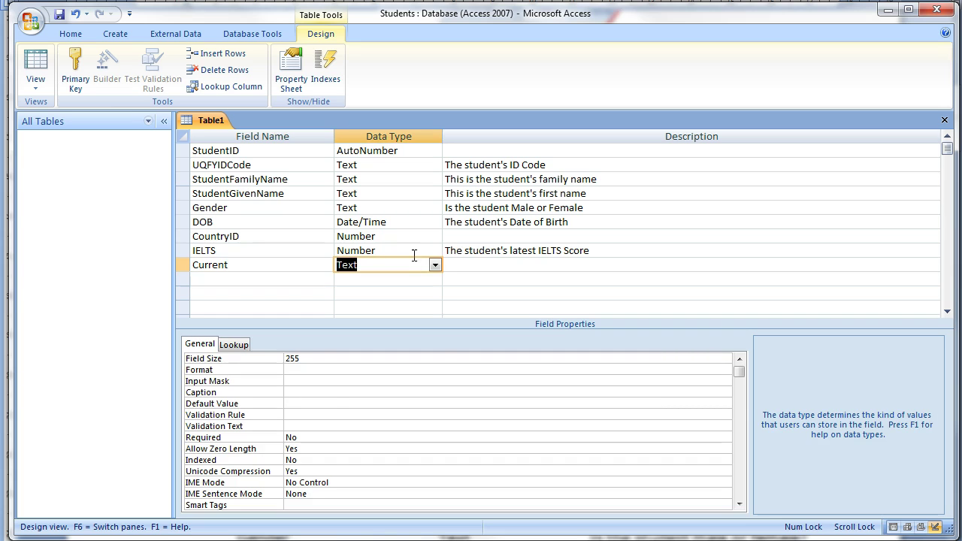
left_click(434, 267)
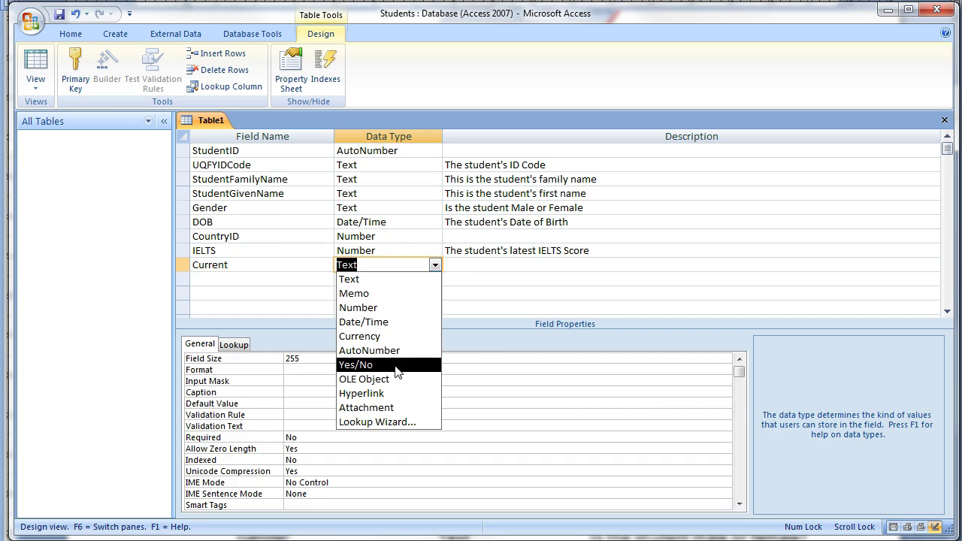
left_click(396, 364)
left_click(456, 266)
type("Is the student")
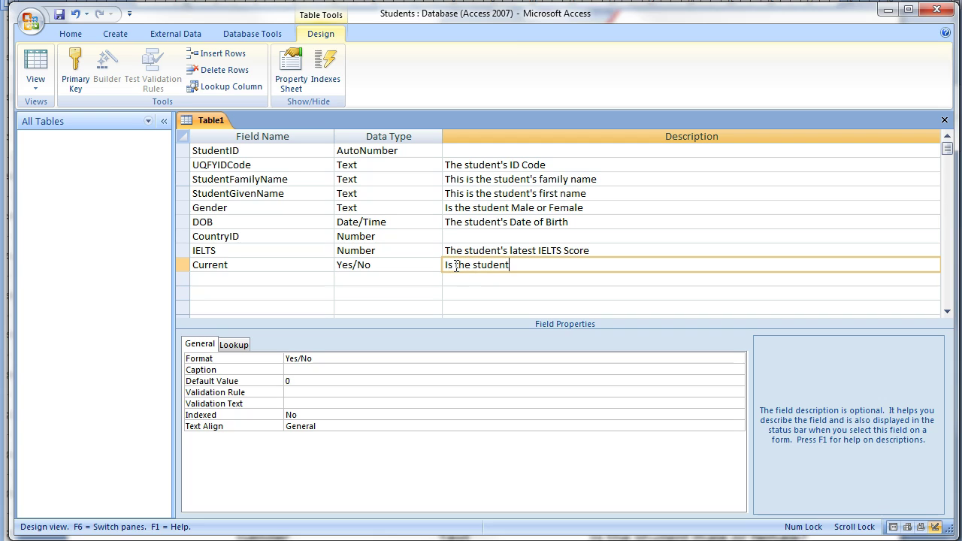
type(" currently s")
type("tudying")
key("Return")
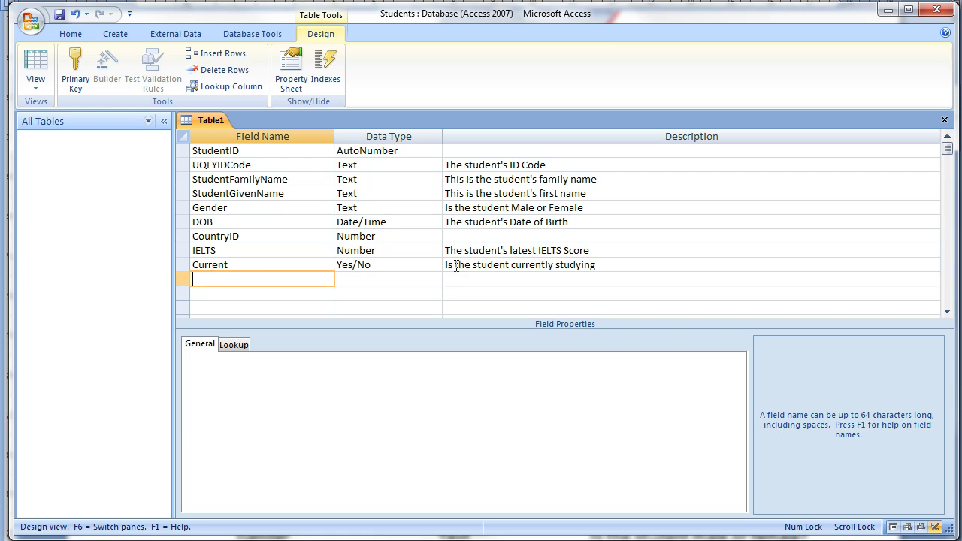
Step: Add a Photo OLE Object field described as "Student's Photo"
type("Photo")
key("Return")
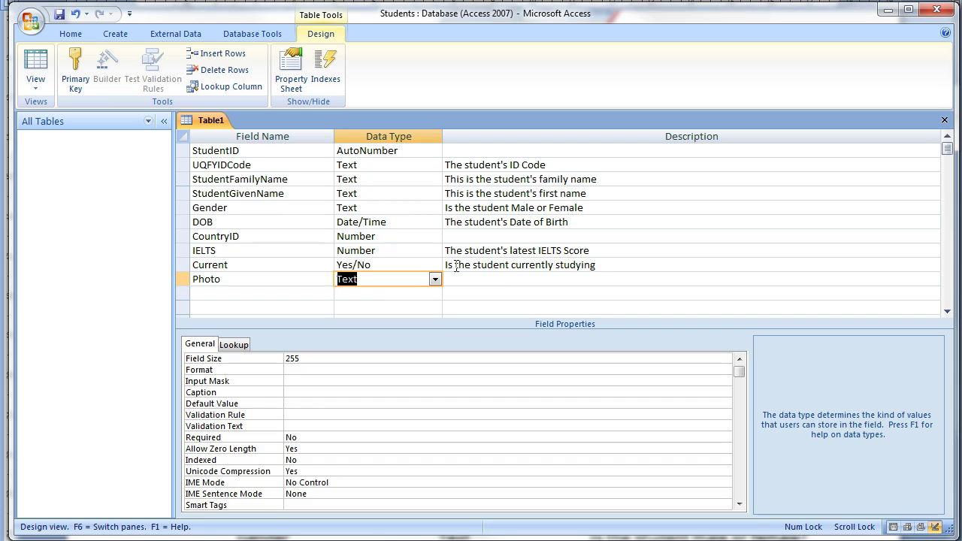
left_click(435, 281)
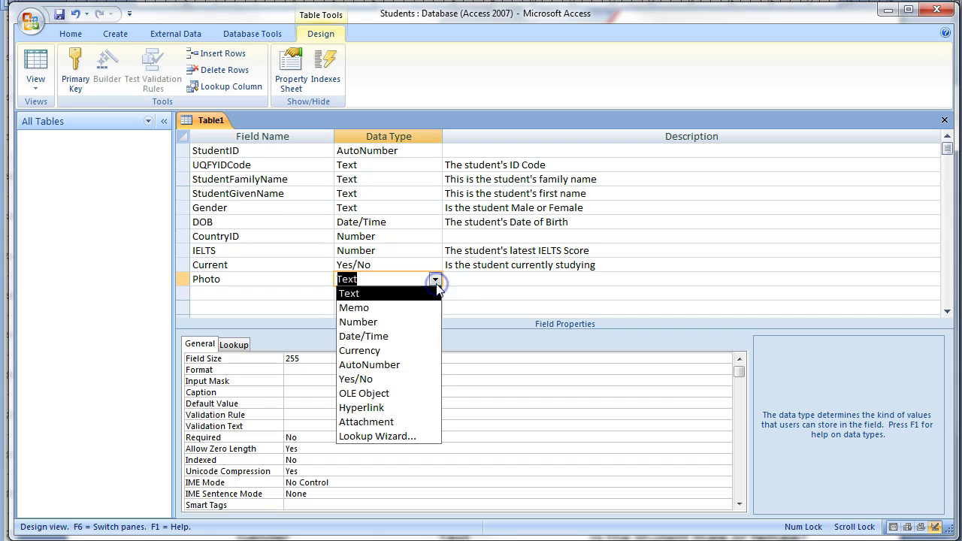
left_click(387, 393)
left_click(456, 281)
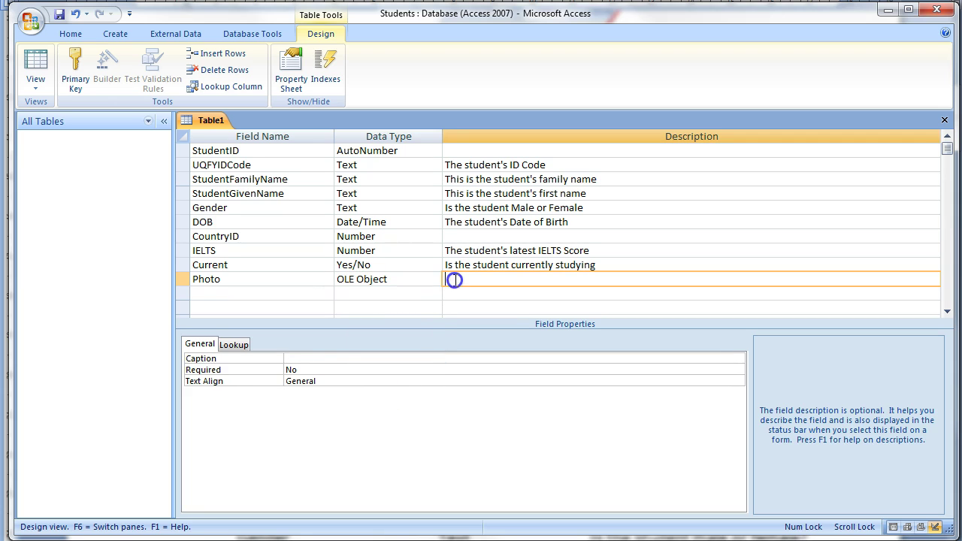
type("Student's Photo")
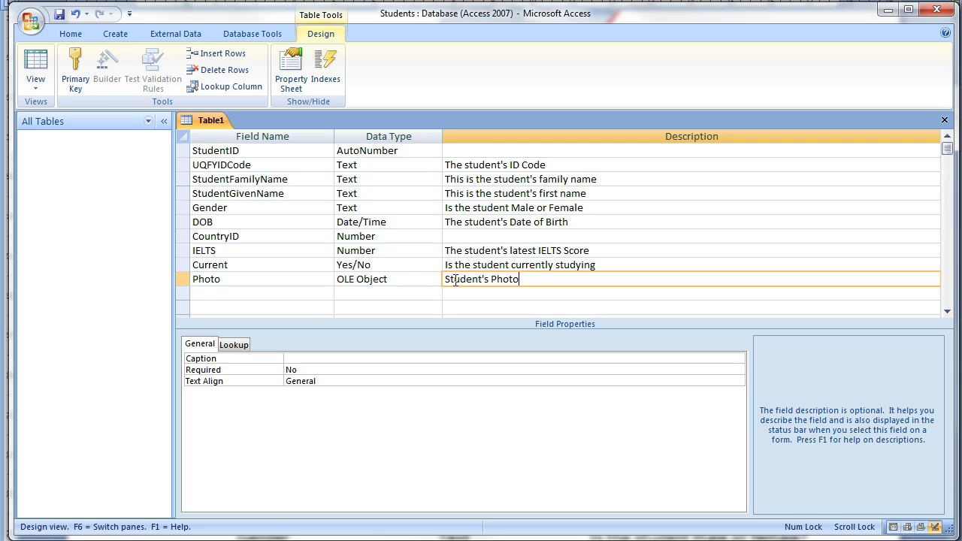
key("Return")
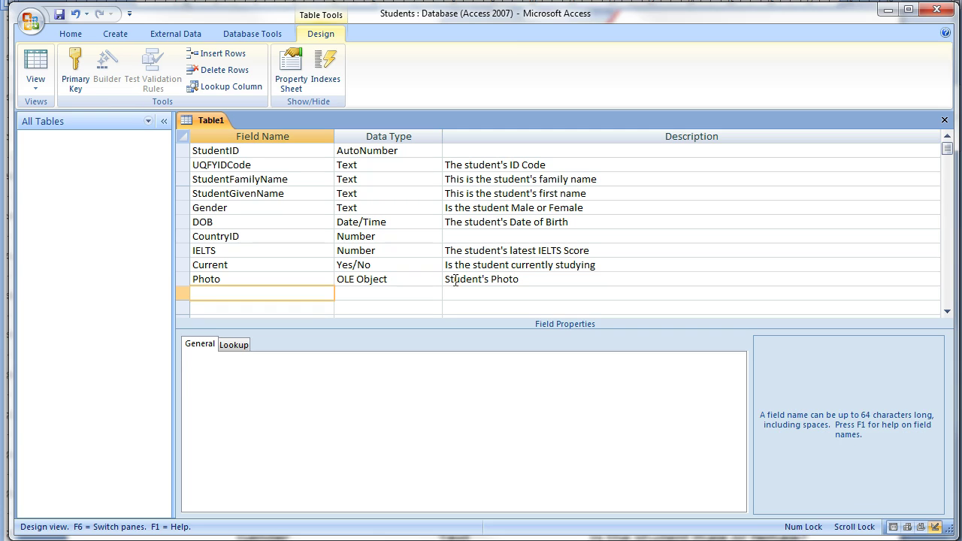
Step: Add a GroupID field with the Number data type
type("GroupID")
key("Return")
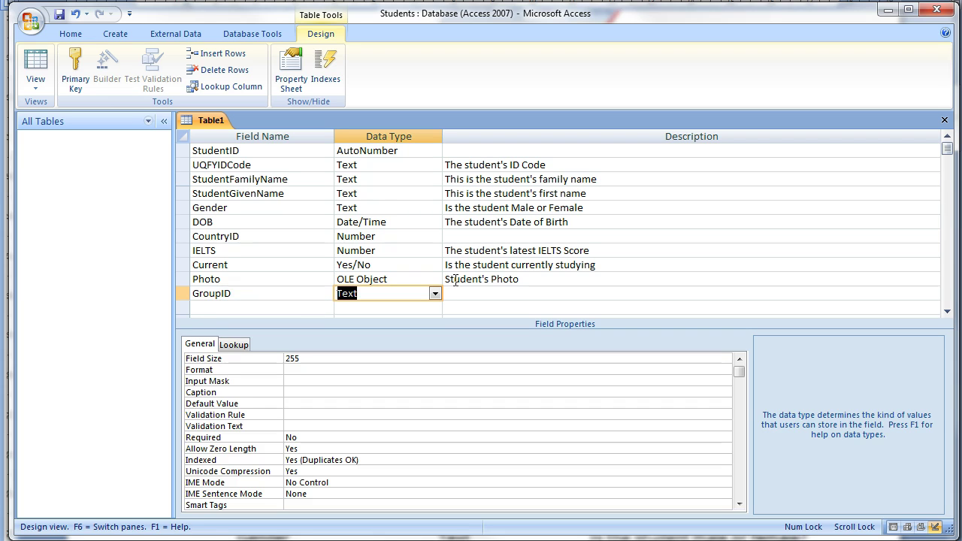
type("n")
key("Return")
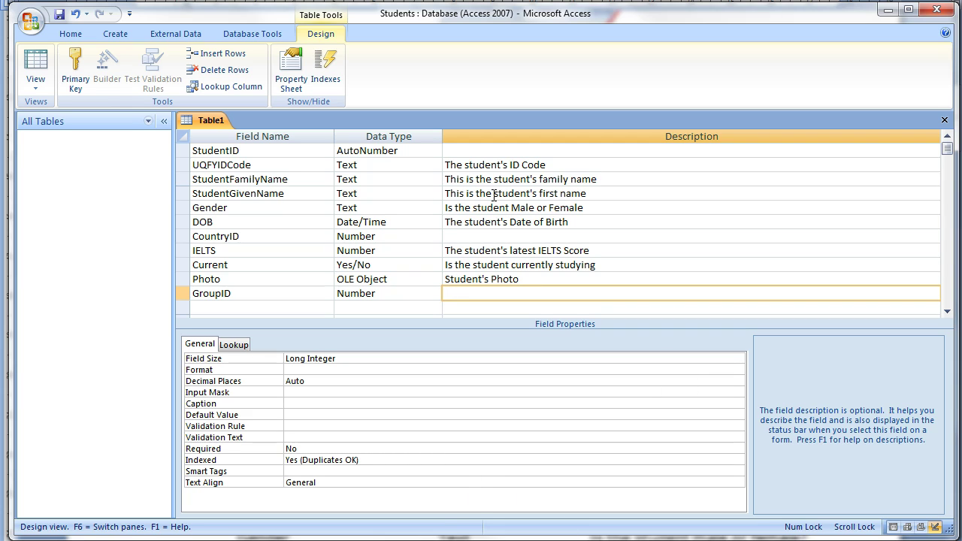
Step: Set the UQFYIDCode field's Required property to Yes
left_click(480, 165)
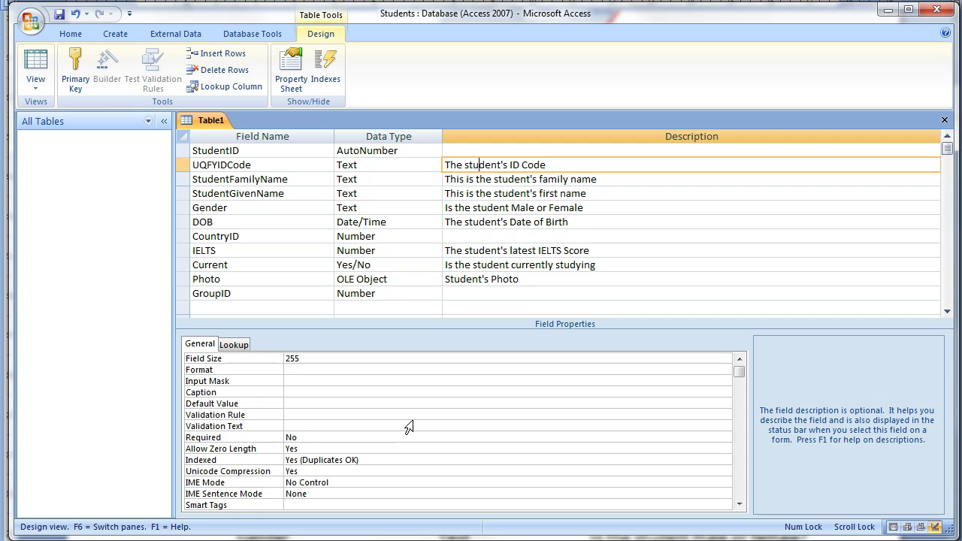
left_click(245, 439)
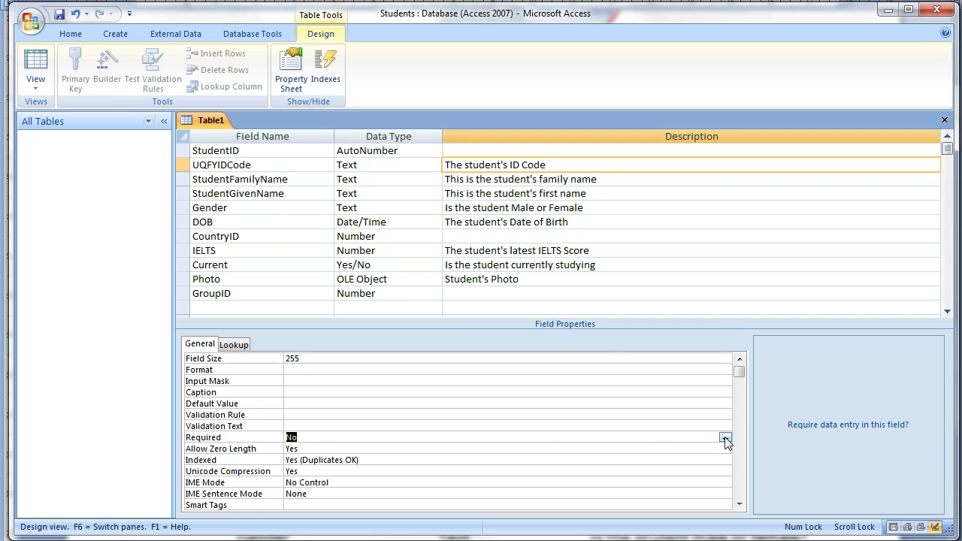
left_click(242, 165)
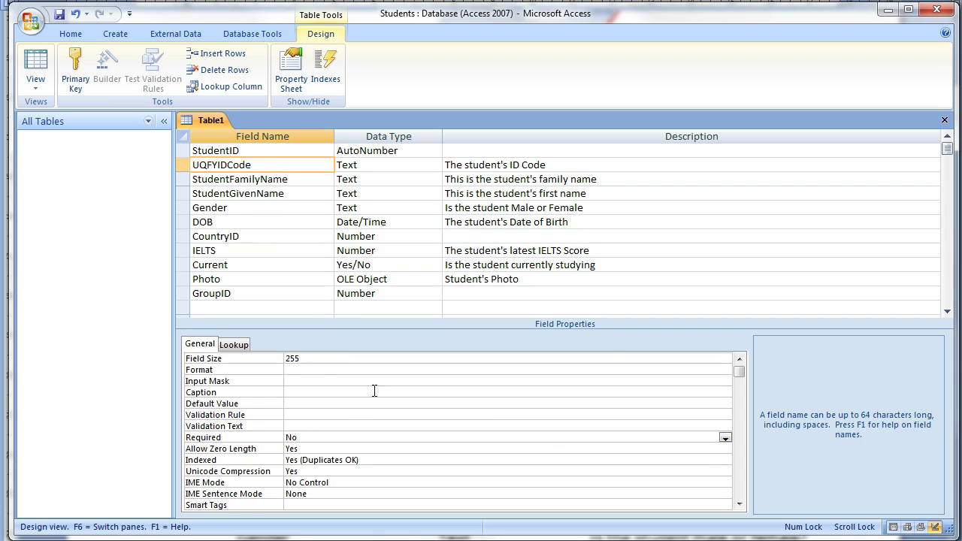
left_click(326, 437)
left_click(725, 438)
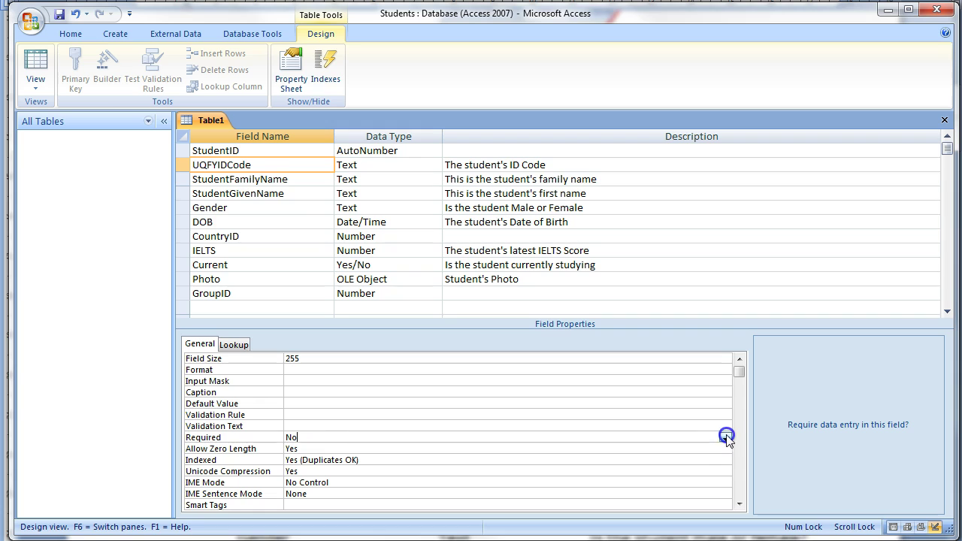
left_click(670, 449)
left_click(360, 209)
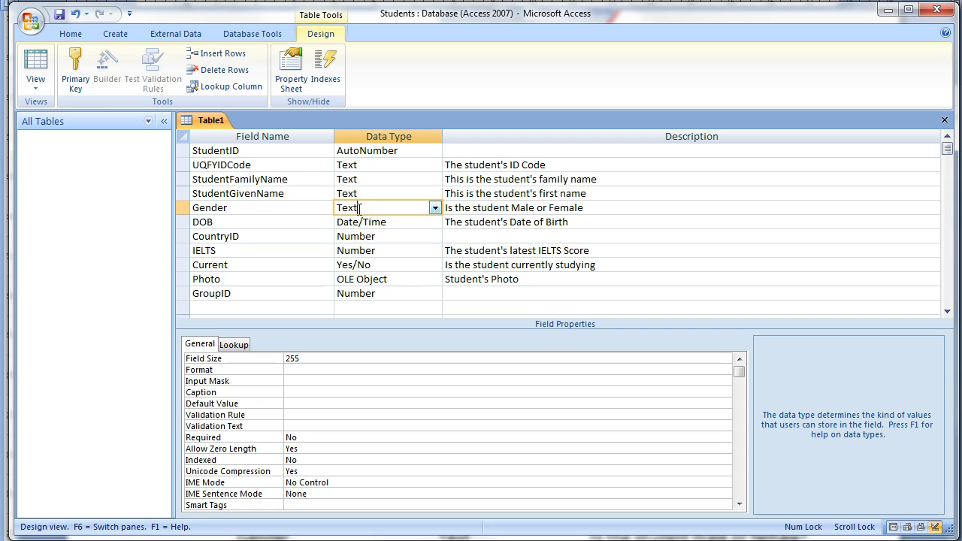
Step: Use the Lookup Wizard to give Gender a typed value list of Female and Male
left_click(435, 208)
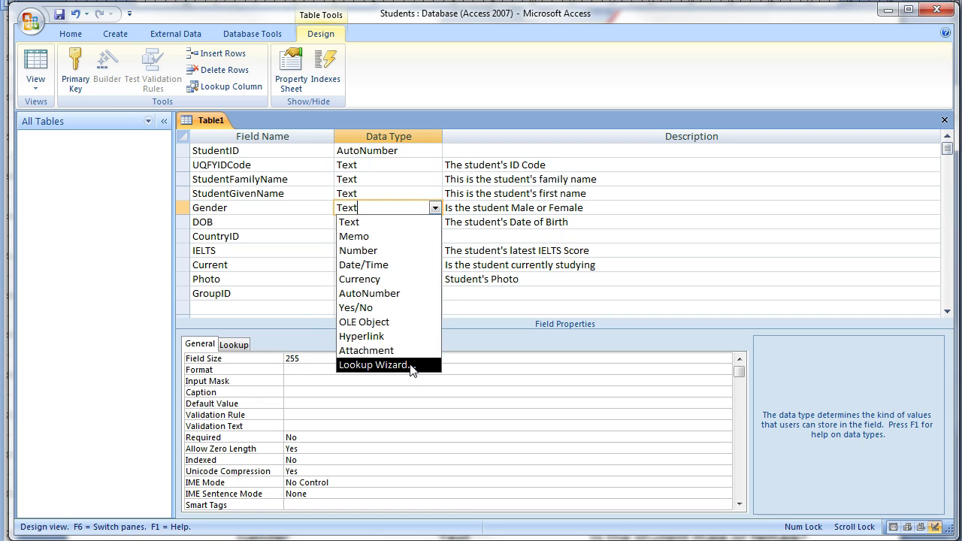
left_click(406, 366)
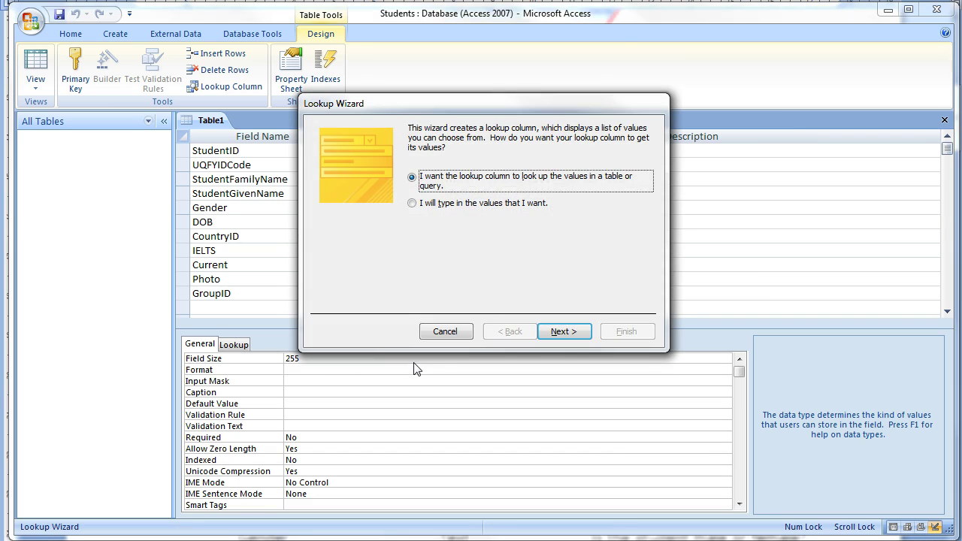
left_click(439, 204)
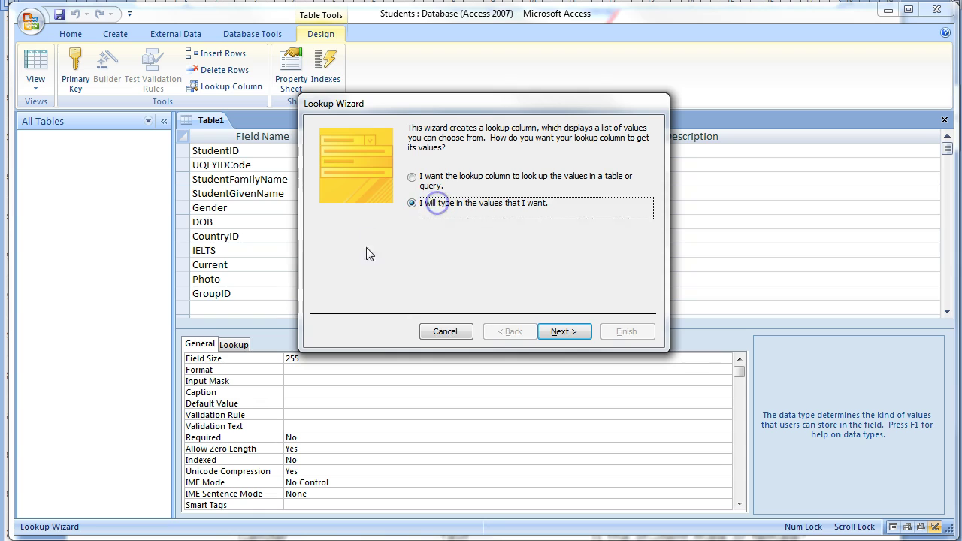
left_click(565, 332)
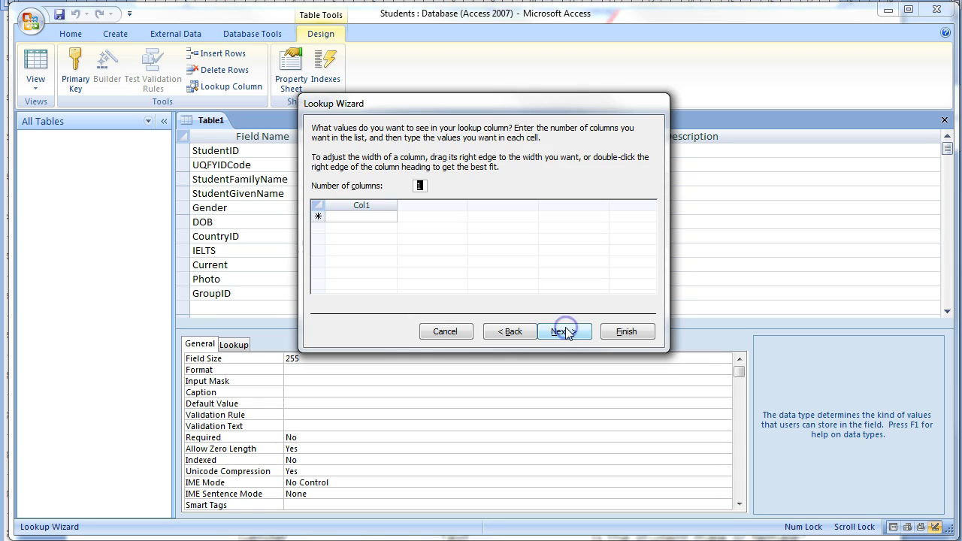
left_click(375, 216)
type("Female")
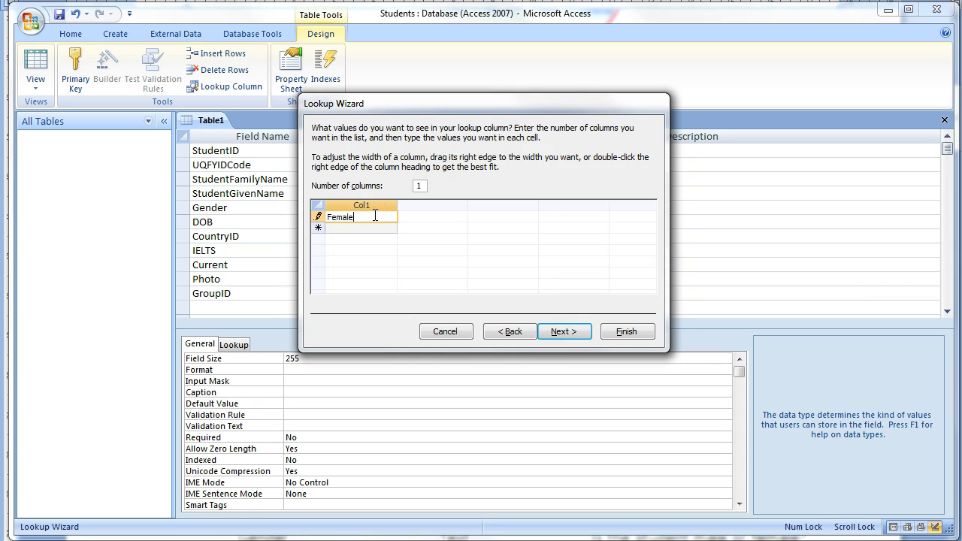
key("Return")
type("Male")
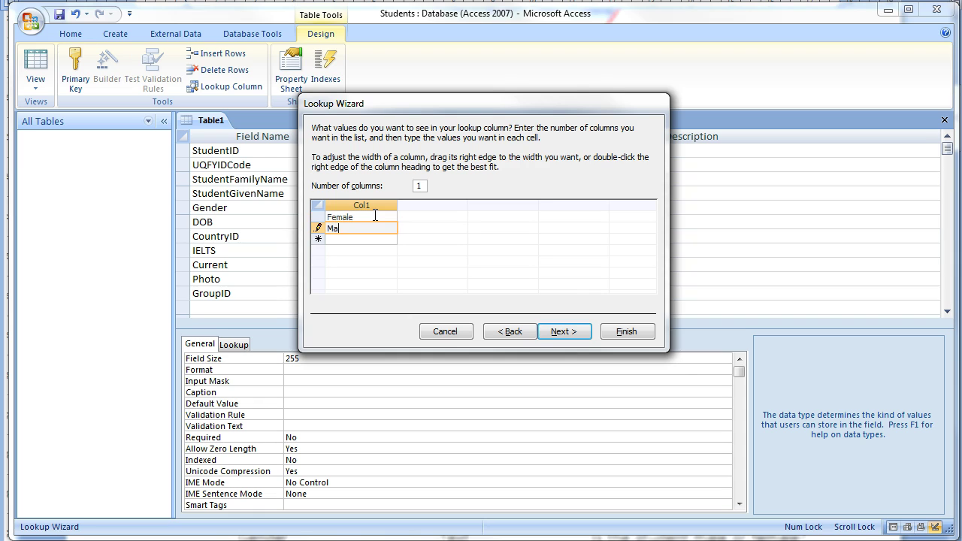
left_click(564, 332)
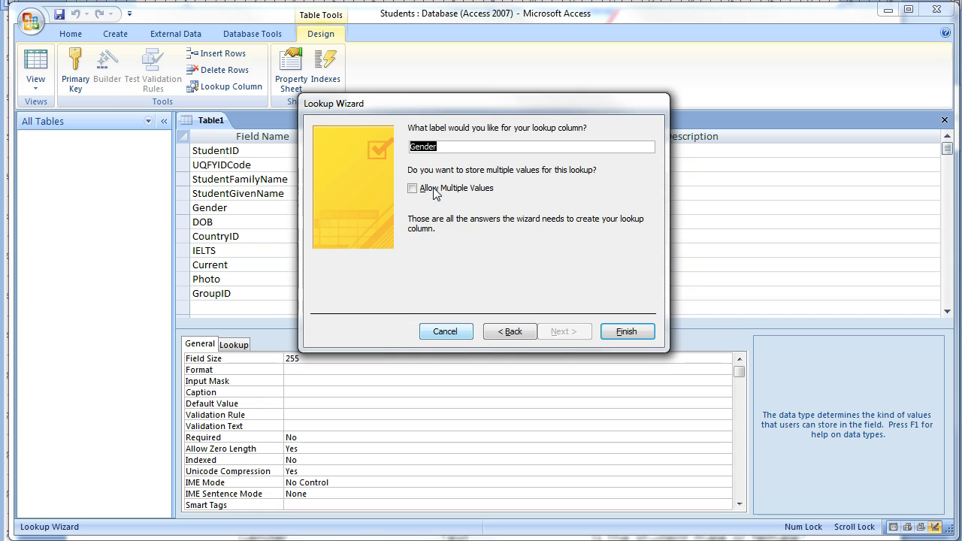
left_click(621, 333)
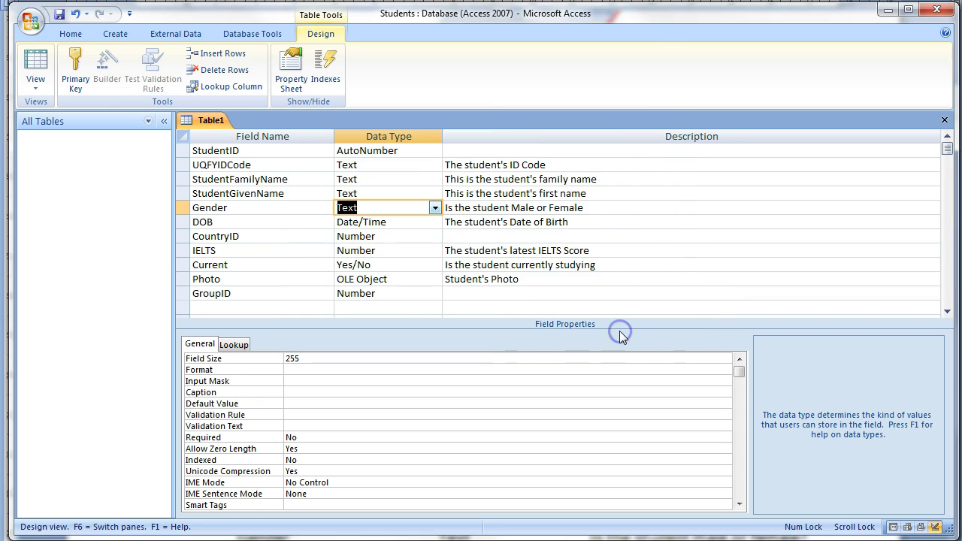
Step: Caption UQFYIDCode as "UQFY ID Code" and DOB as "Date of Birth"
left_click(293, 209)
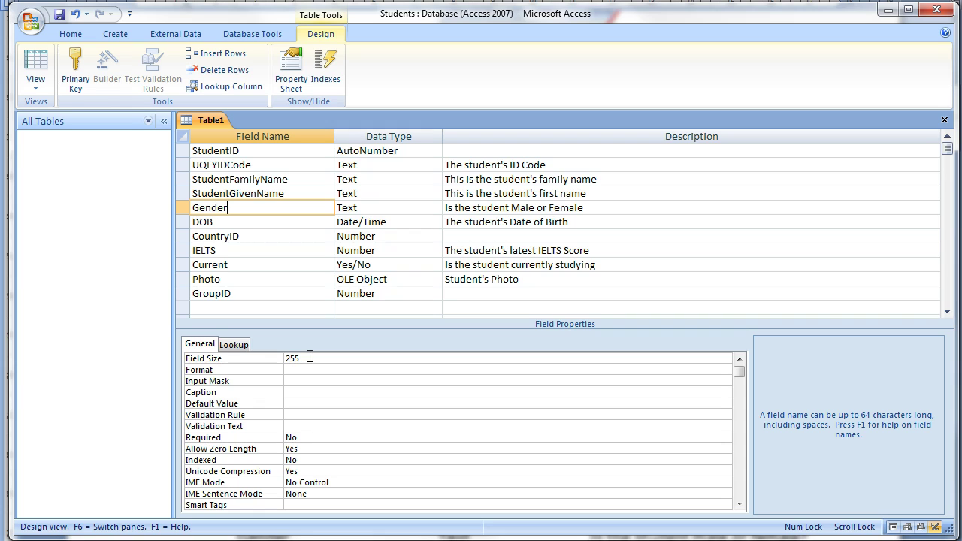
left_click(549, 165)
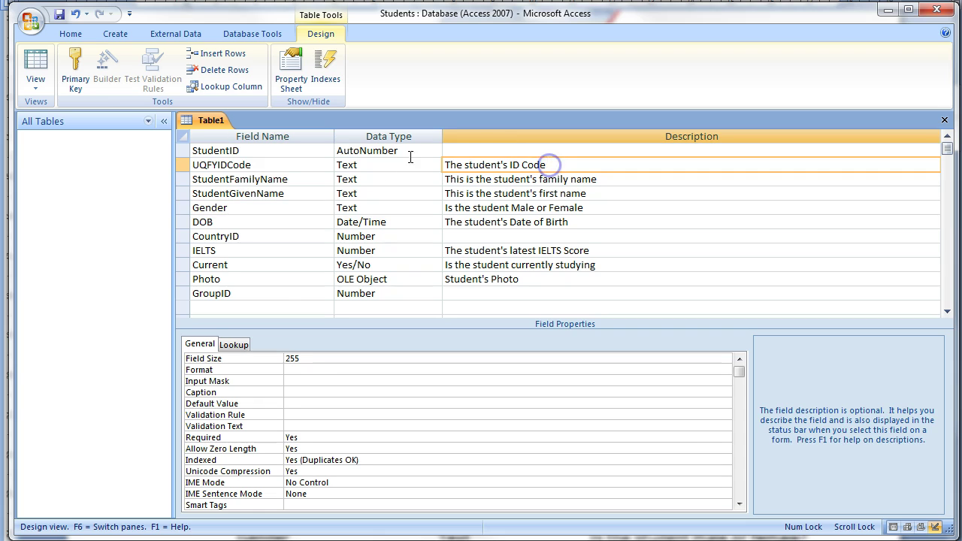
left_click(300, 392)
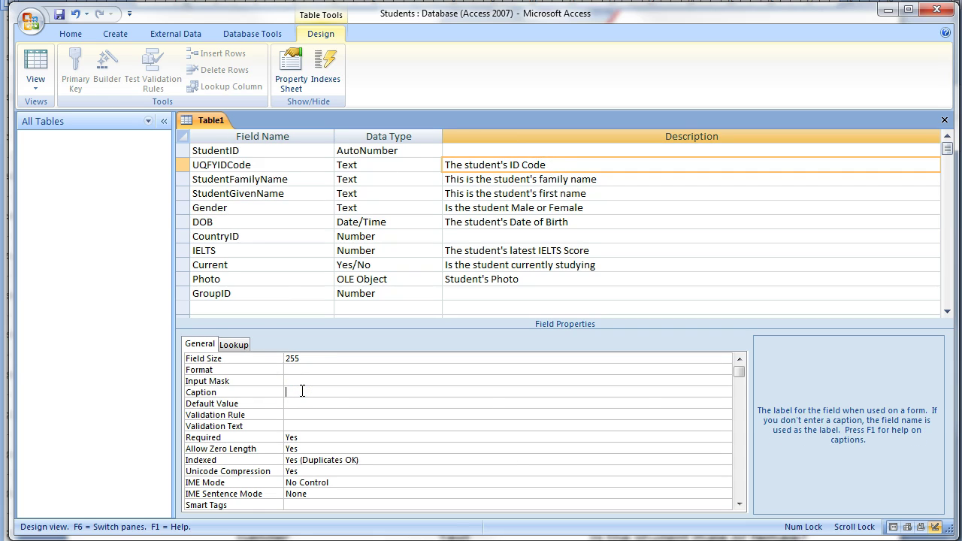
type("UQFY ID Code")
left_click_drag(354, 392, 260, 391)
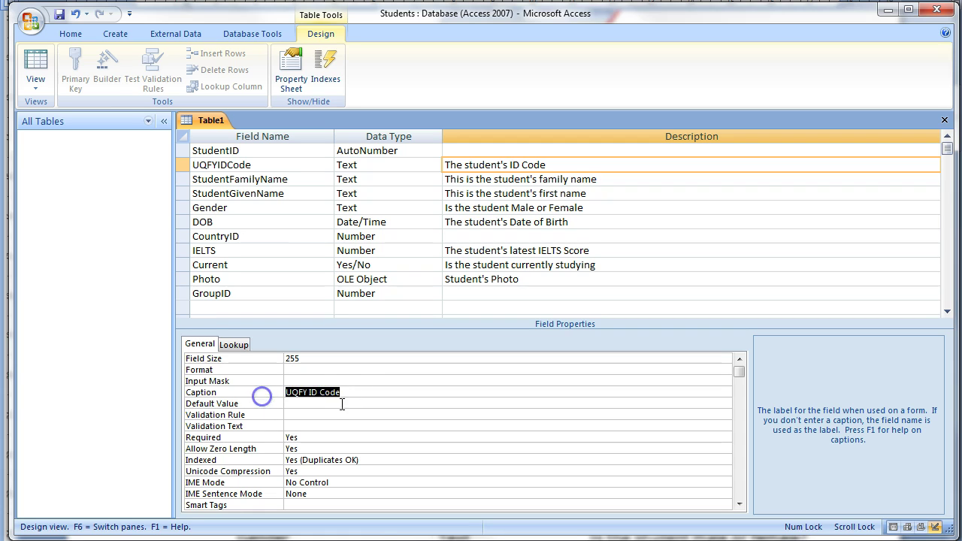
left_click(364, 389)
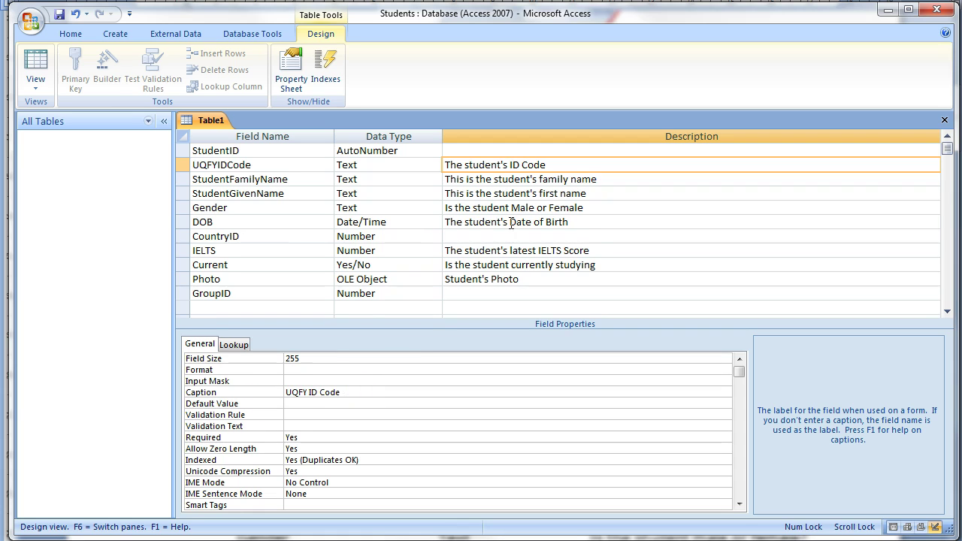
left_click(581, 222)
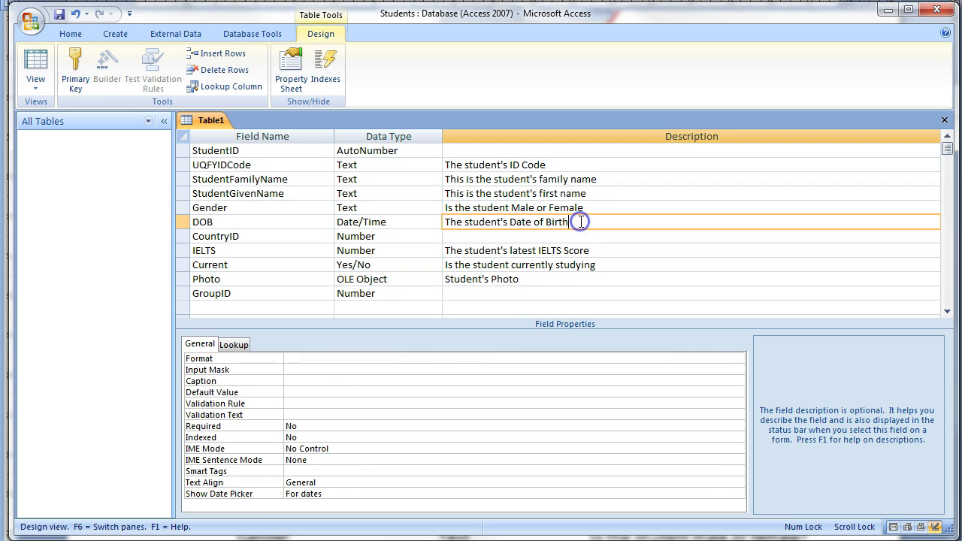
left_click(312, 382)
type("Date of Birth")
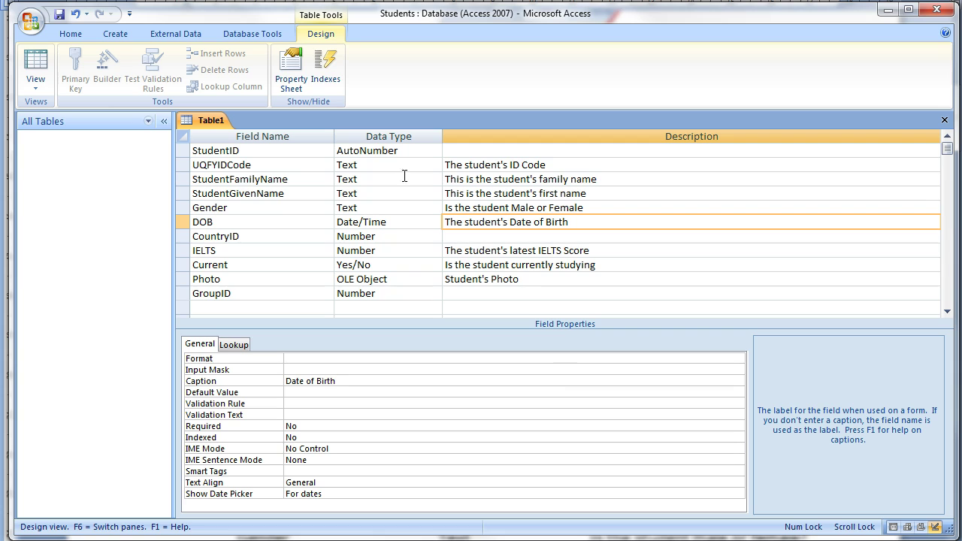
Step: Make StudentID the table's primary key
left_click(389, 149)
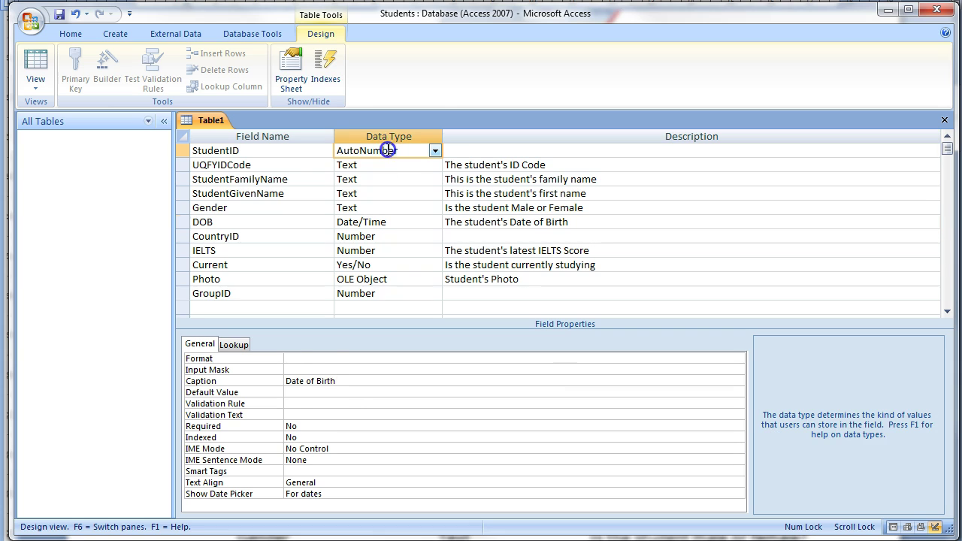
left_click(269, 152)
right_click(269, 152)
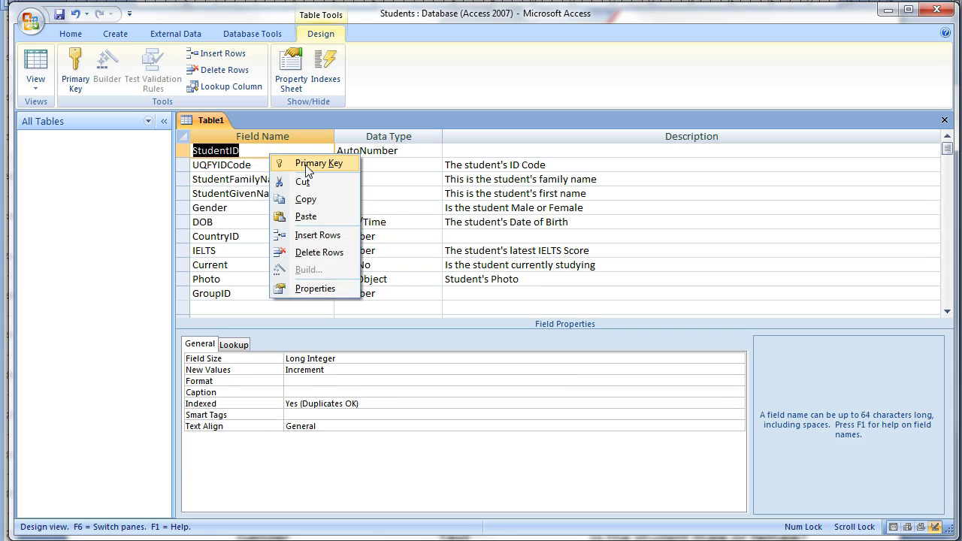
left_click(307, 168)
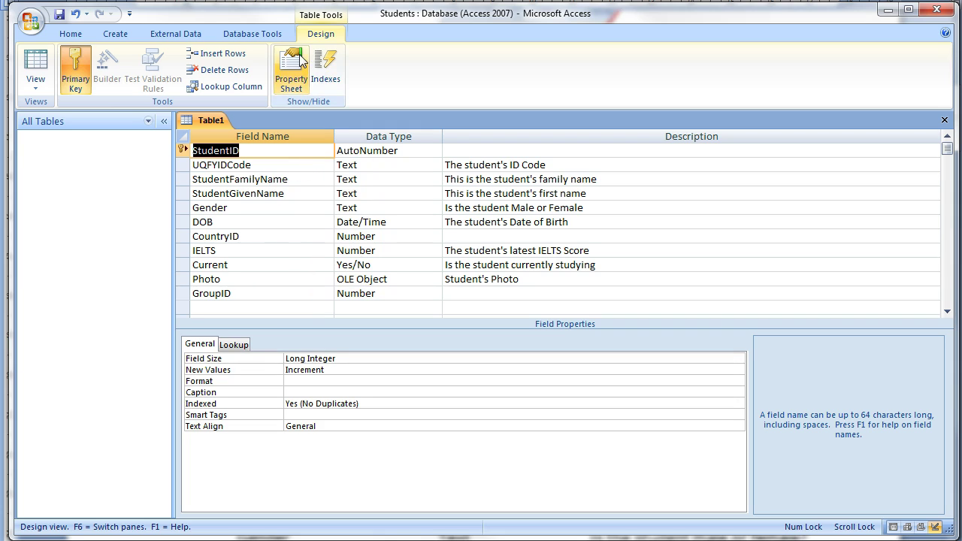
Step: Save the new table with the name 'Student'
left_click(60, 16)
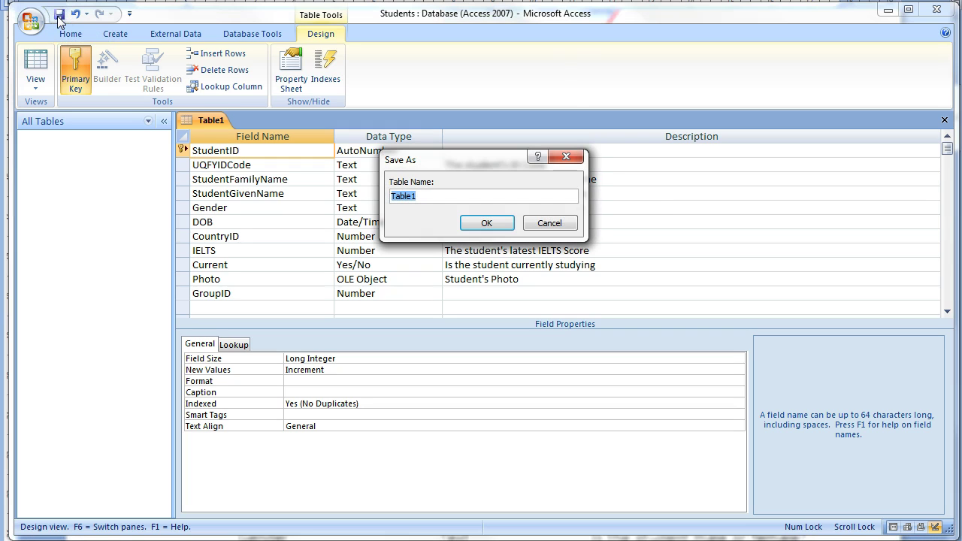
type("Student")
left_click(487, 224)
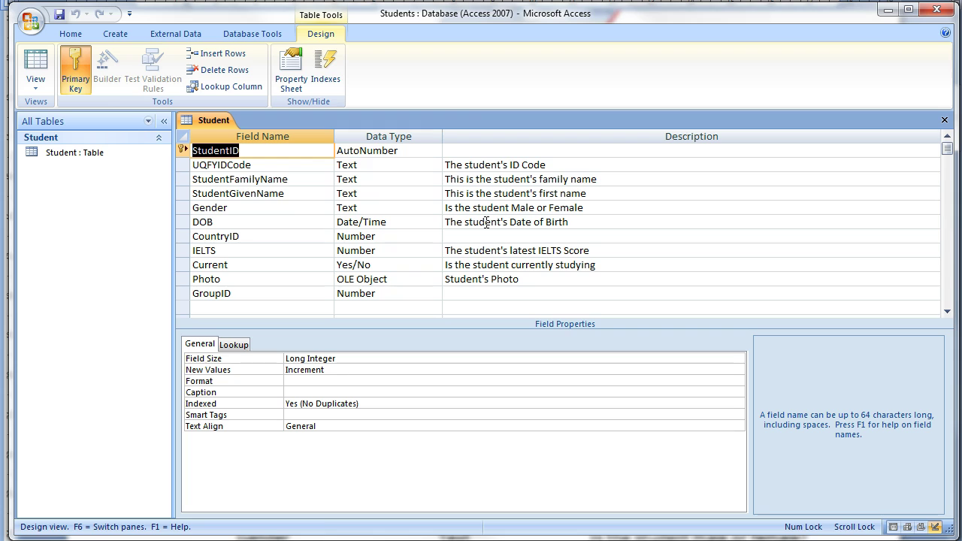
Step: Make StudentFamilyName a required field and begin changing its field size
left_click(381, 182)
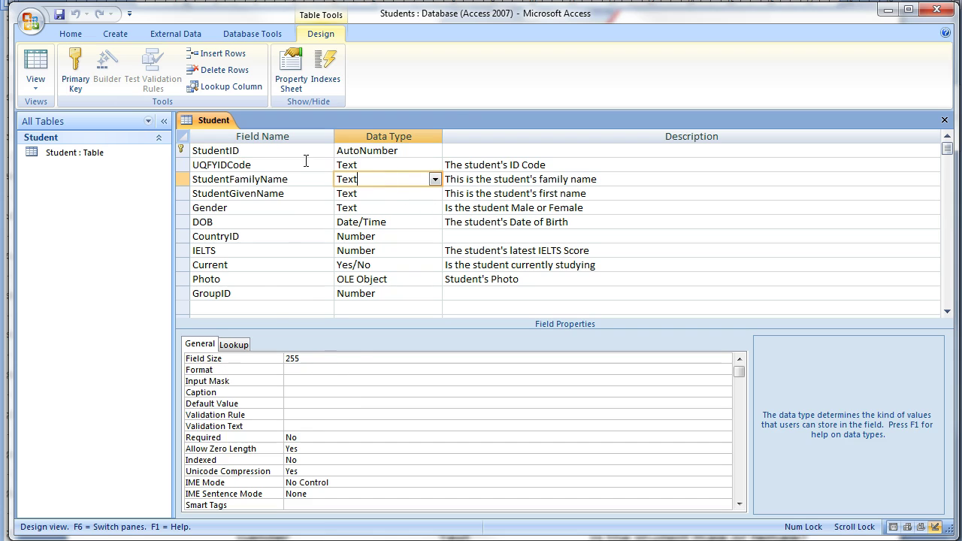
left_click(319, 437)
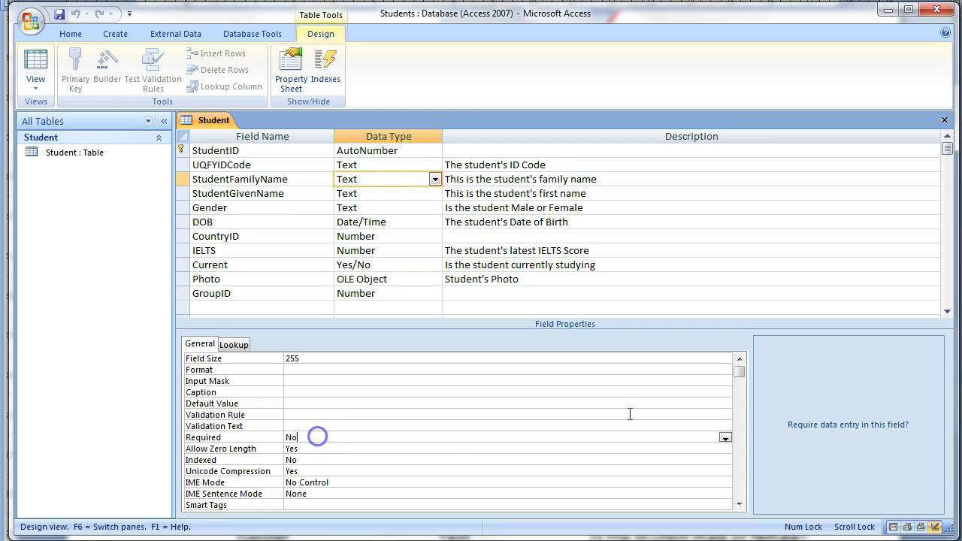
left_click(726, 438)
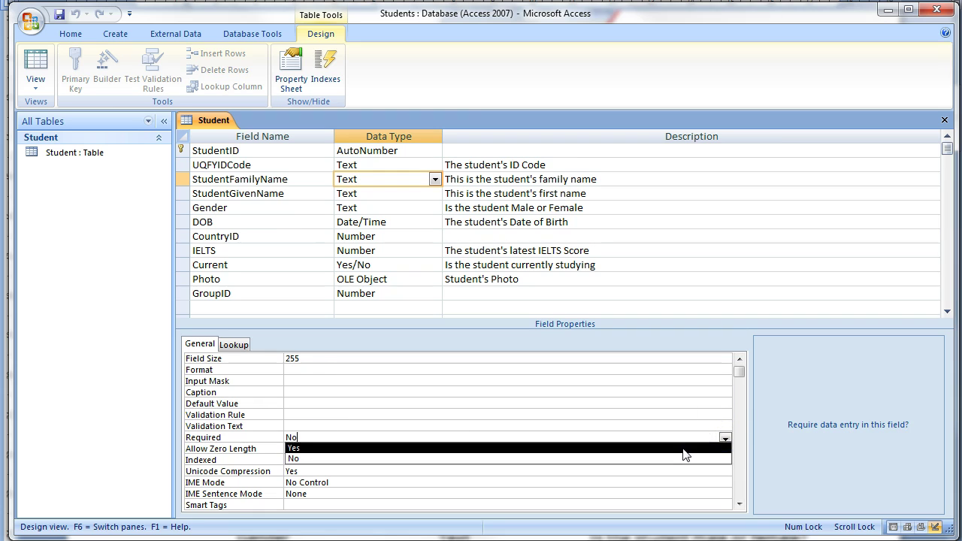
left_click(688, 449)
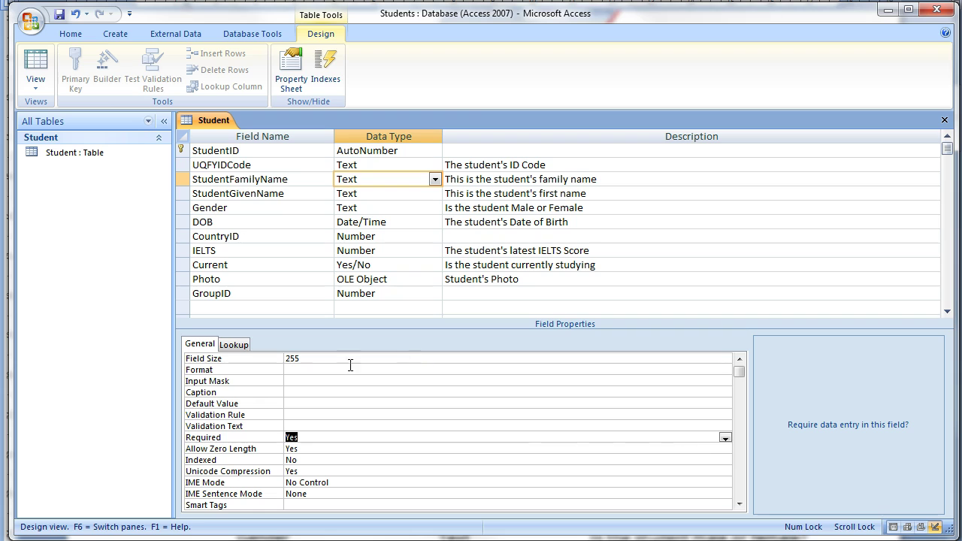
left_click(214, 358)
type("2")
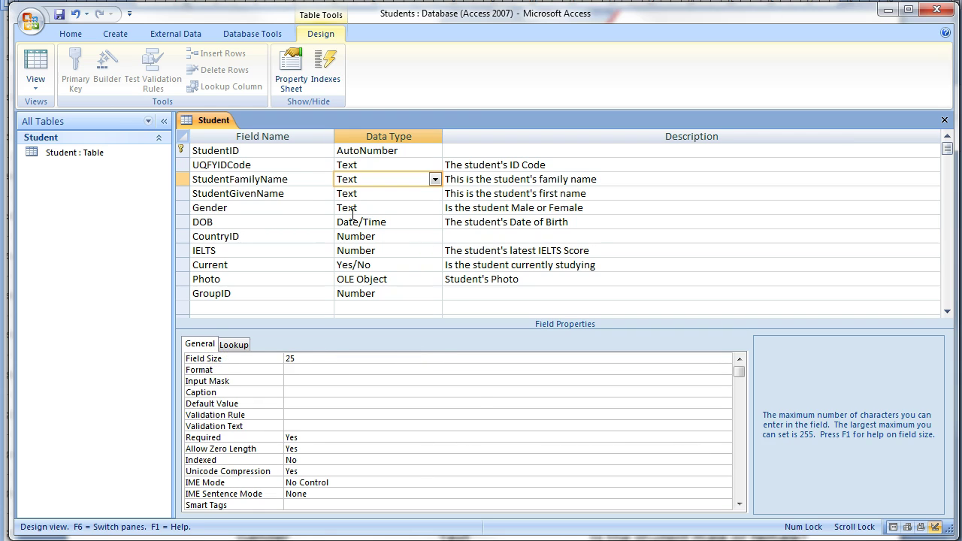
Step: Make StudentGivenName required with field size 25 and caption 'Student's given name'
left_click(307, 193)
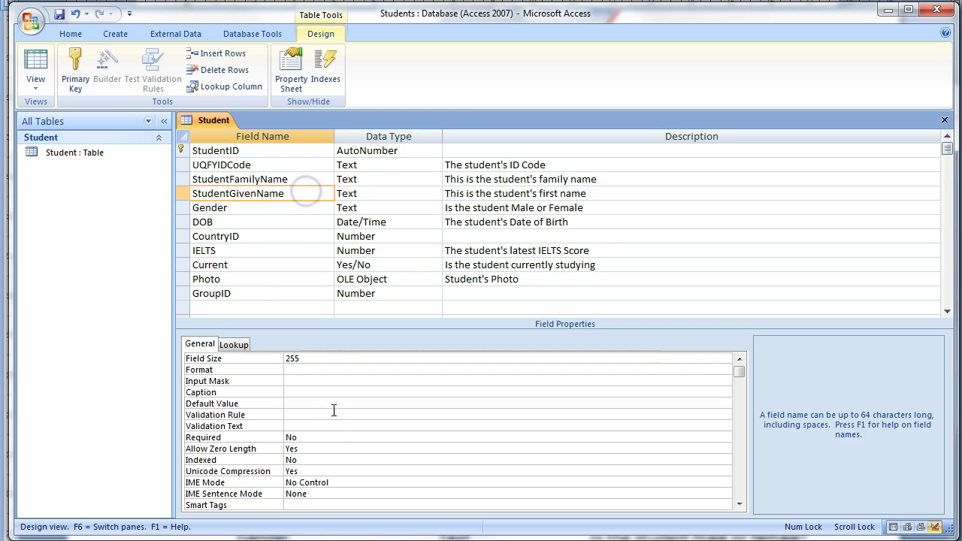
left_click(327, 436)
left_click(726, 438)
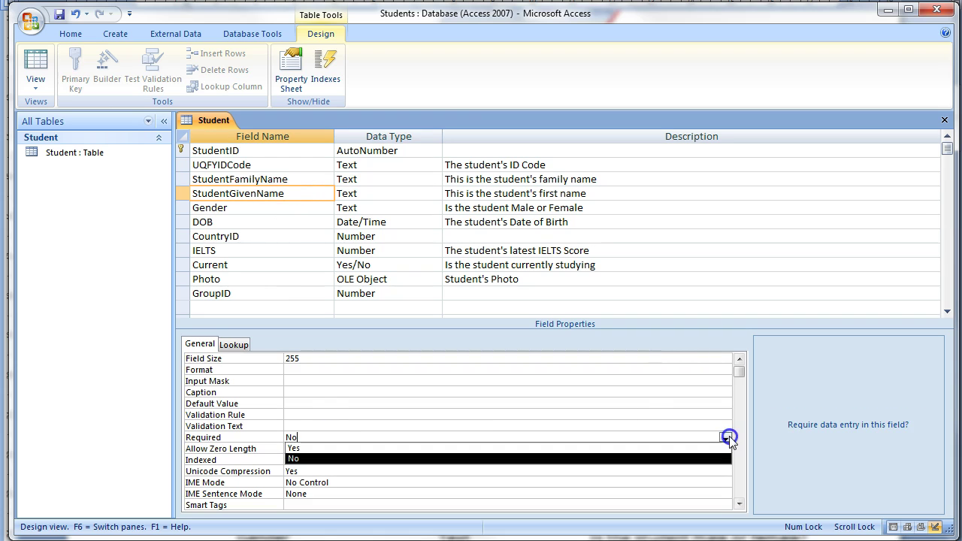
left_click(719, 447)
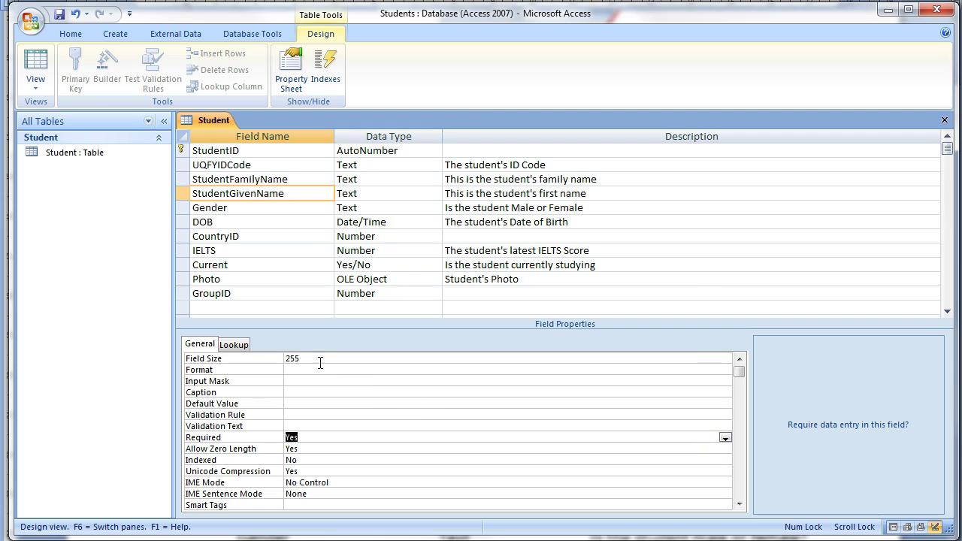
left_click(197, 359)
type("25")
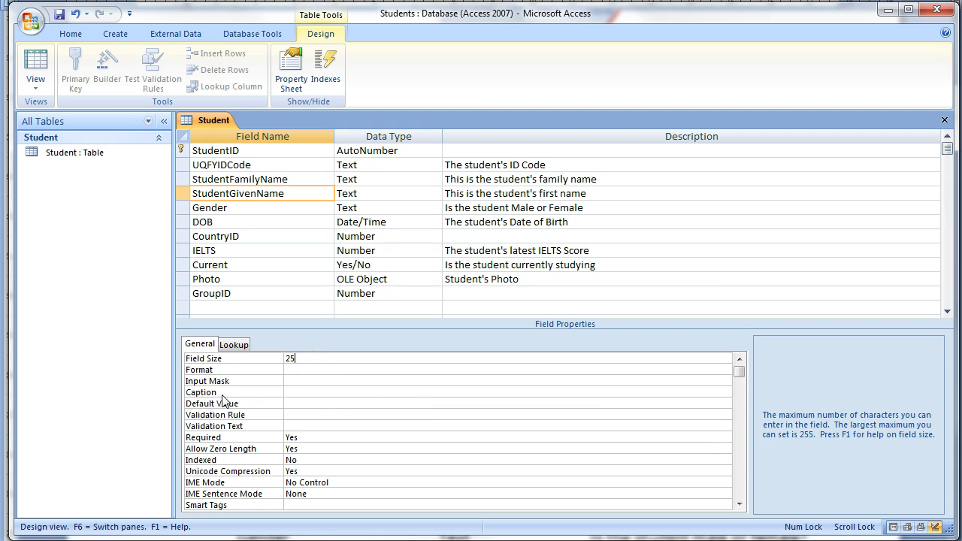
left_click(289, 391)
type("Student's")
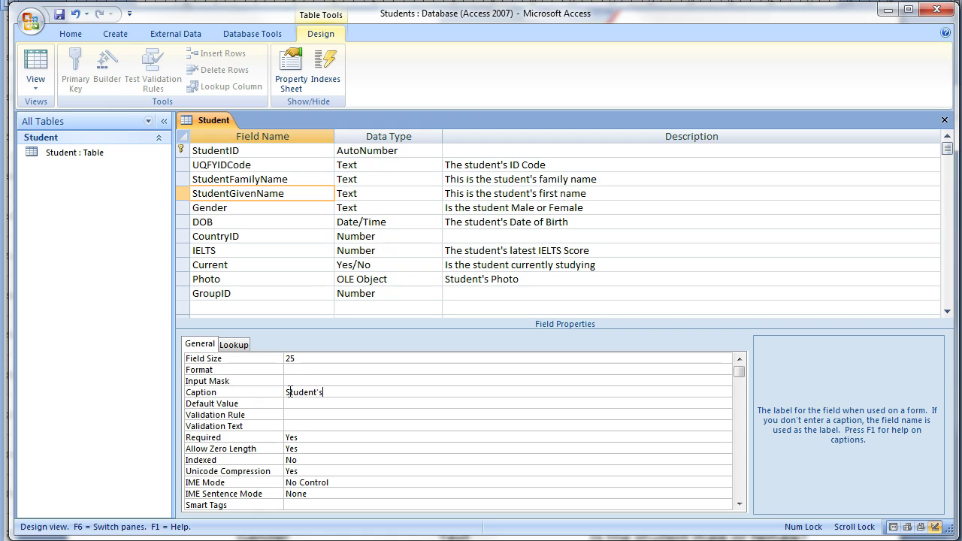
type(" given name")
Step: Give StudentFamilyName the caption 'Student's family name'
left_click(290, 179)
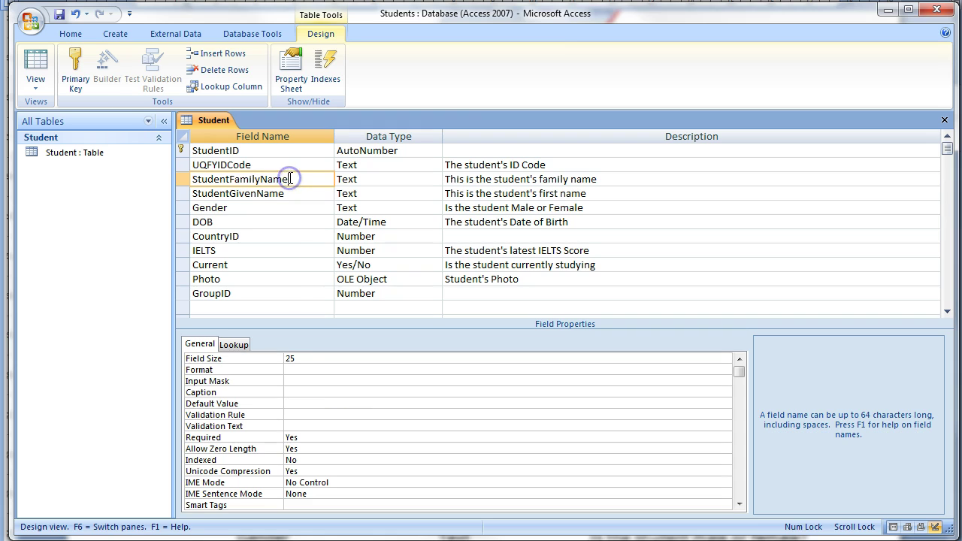
left_click(293, 392)
type("Stud")
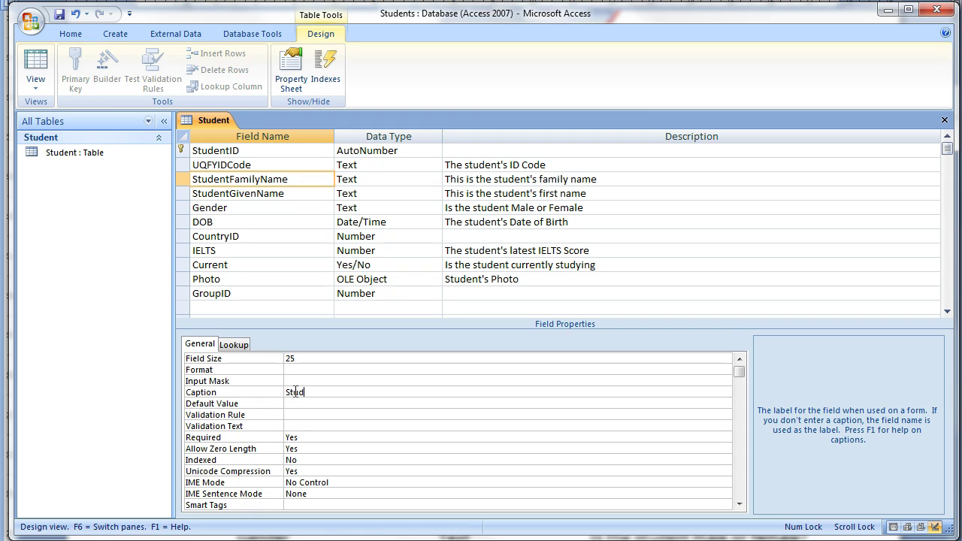
type("ent's family name")
Step: Set the IELTS field size to Single with 1 decimal place
left_click(413, 249)
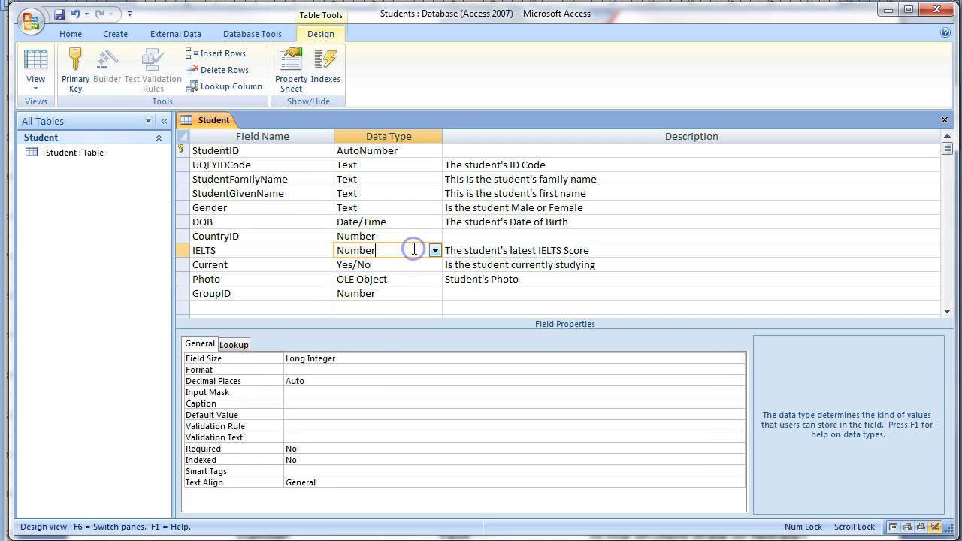
left_click(367, 359)
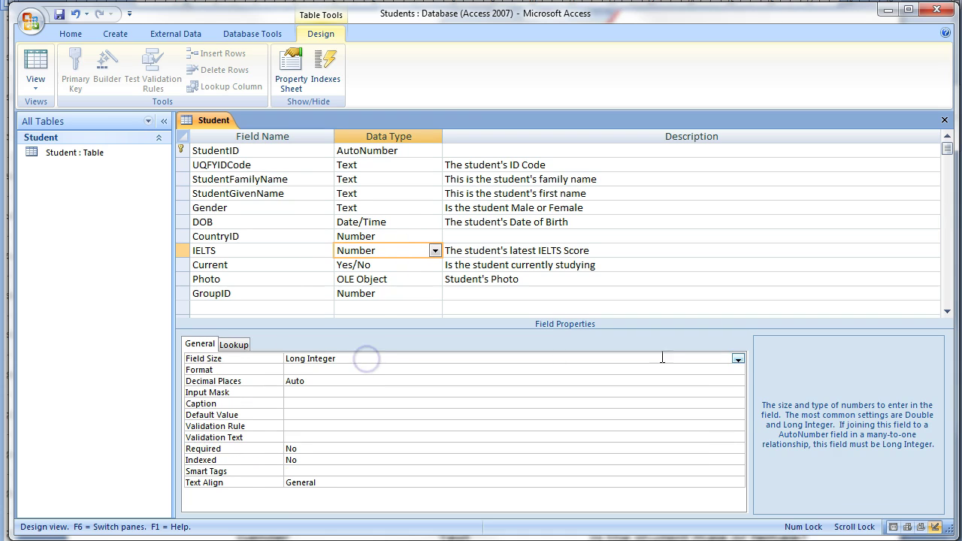
left_click(738, 360)
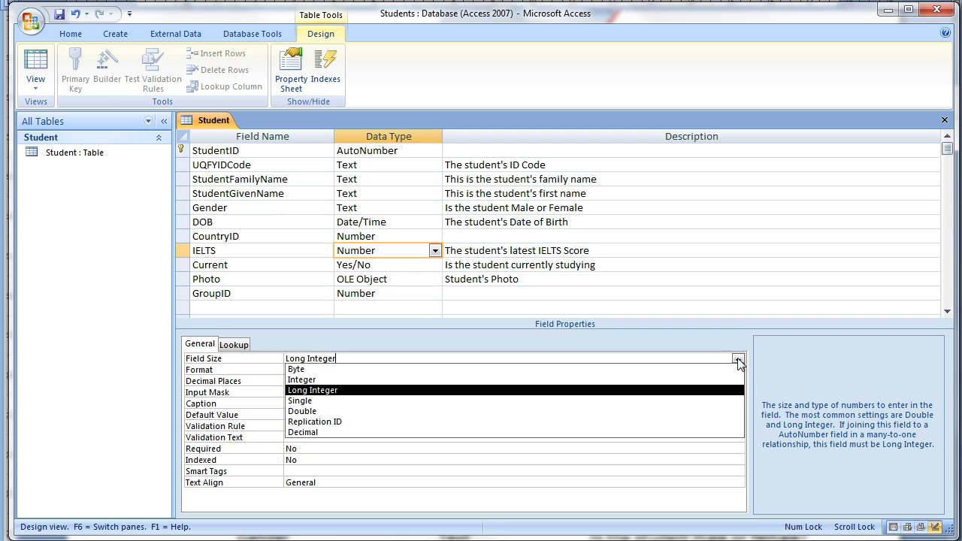
left_click(309, 403)
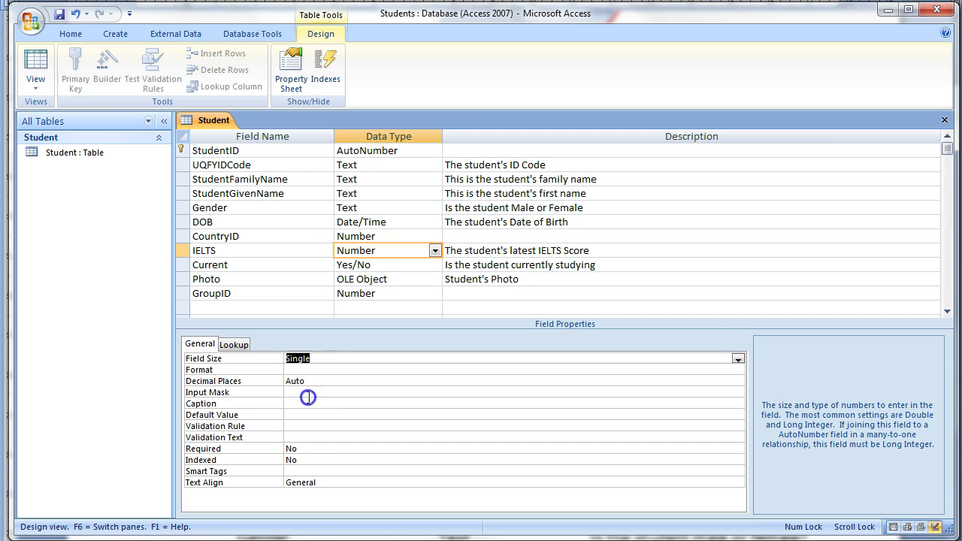
left_click(317, 366)
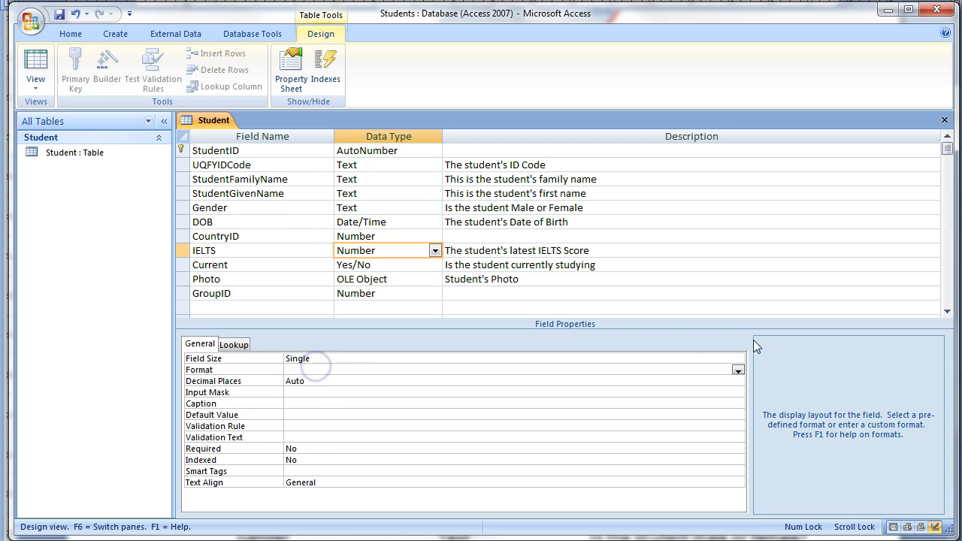
left_click(726, 379)
left_click(738, 381)
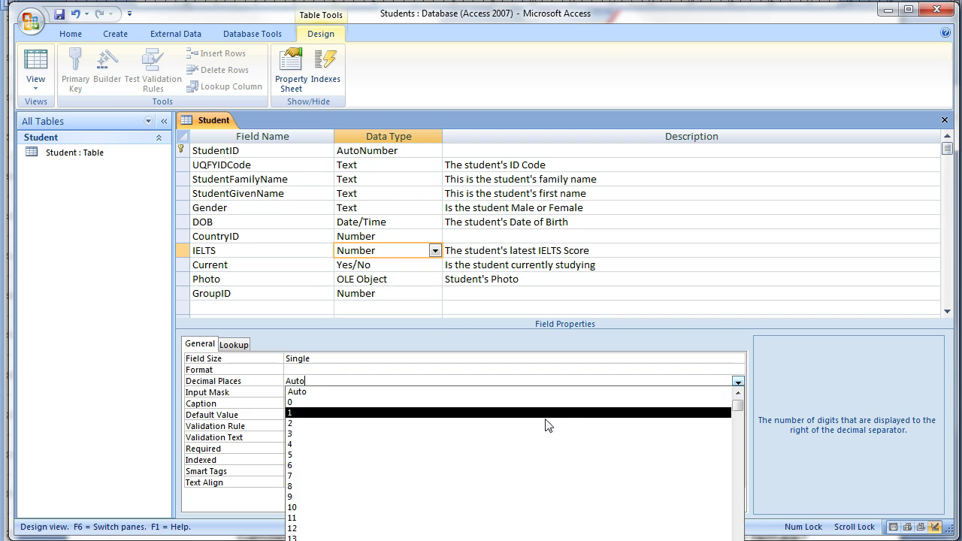
left_click(534, 413)
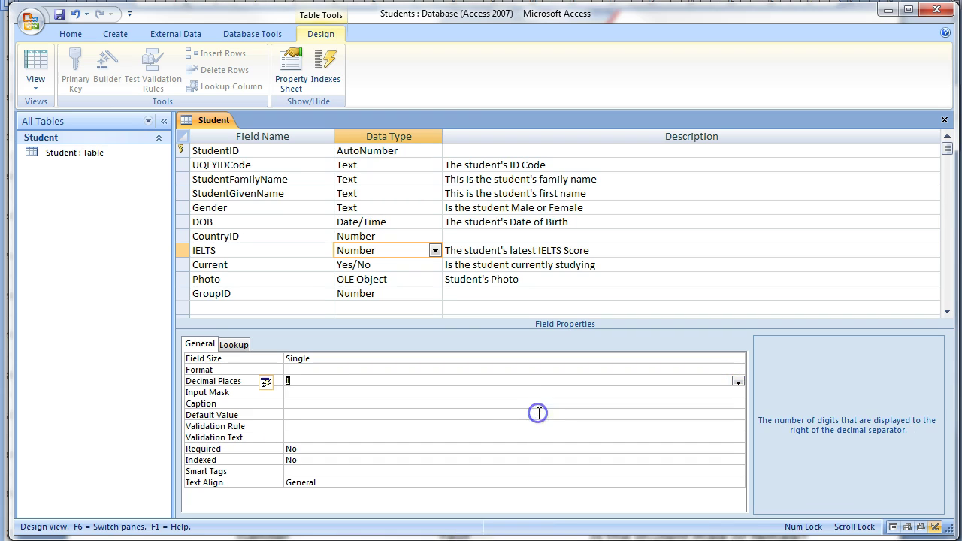
Step: Set the IELTS format to Fixed and save the table design
left_click(528, 370)
left_click(738, 371)
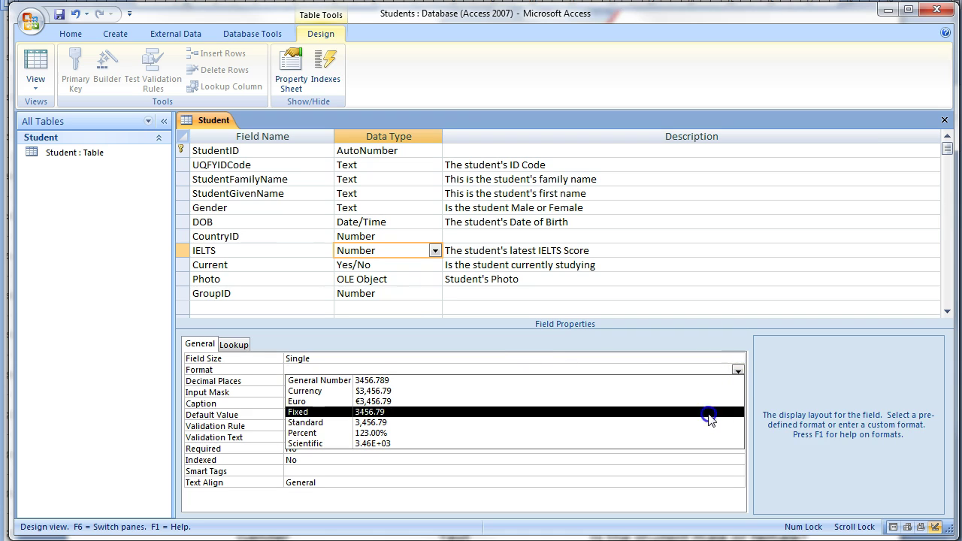
left_click(710, 418)
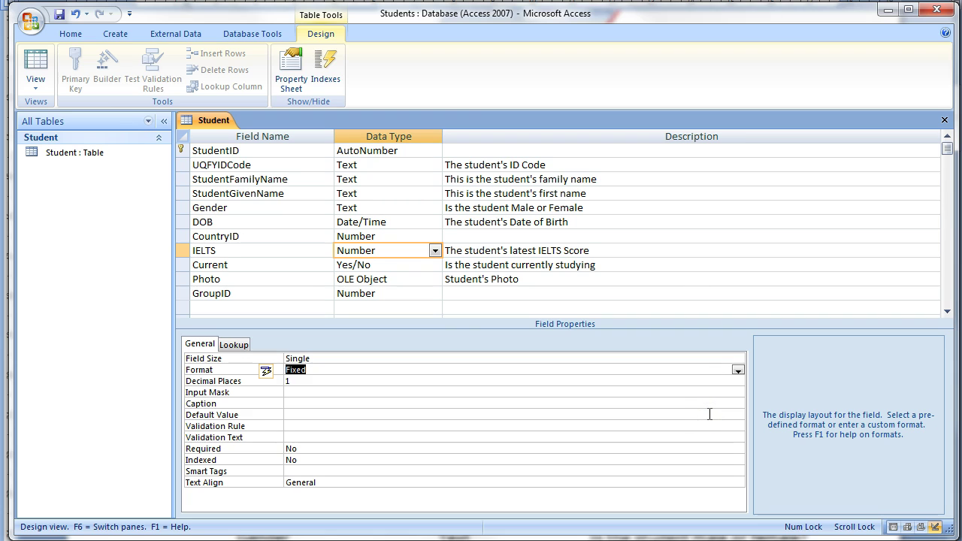
left_click(60, 16)
left_click(40, 91)
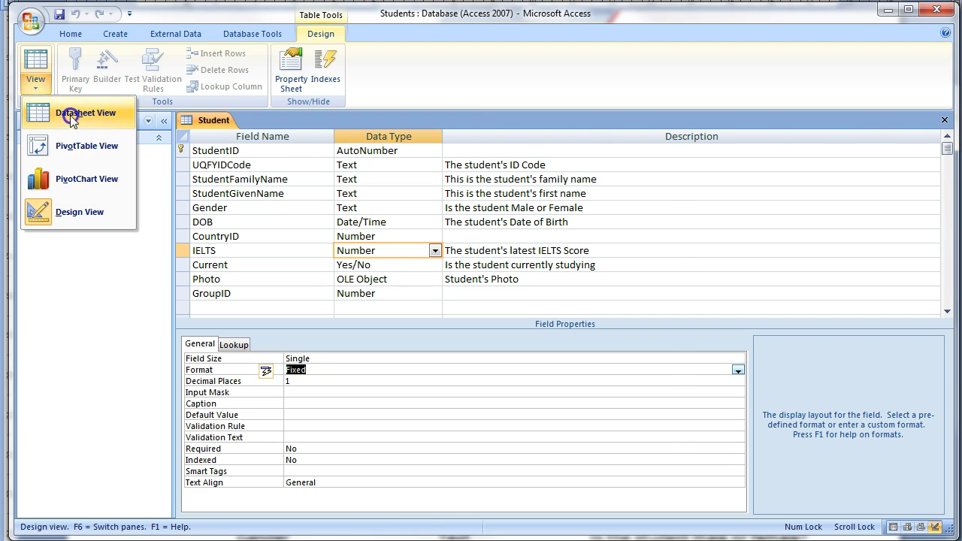
Step: In Datasheet view, enter the student's ID code, family name and given name
left_click(69, 116)
left_click(282, 150)
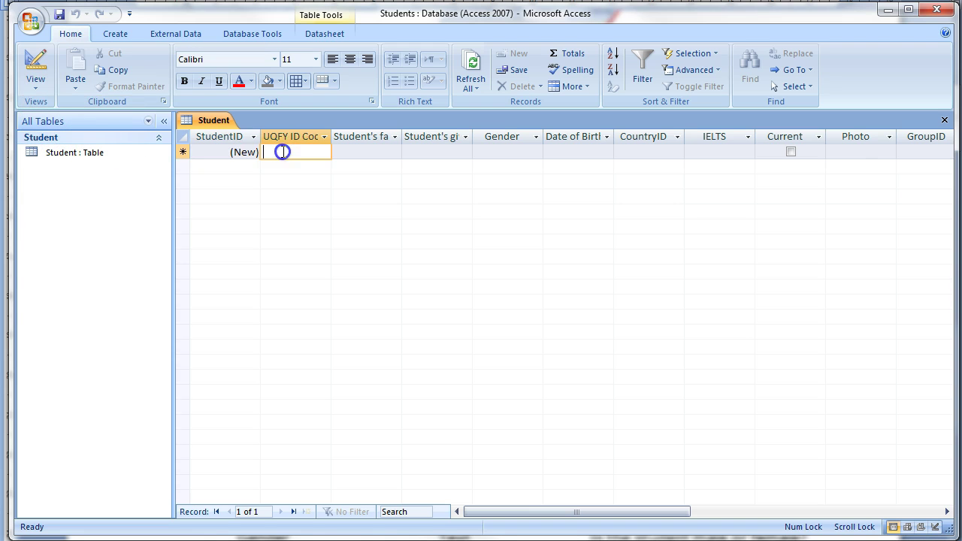
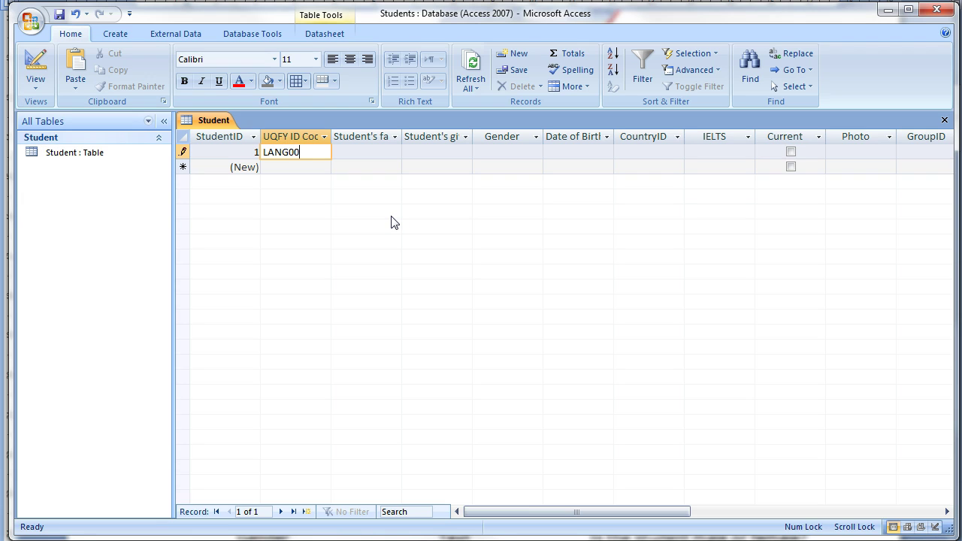
key("Tab")
key("Tab")
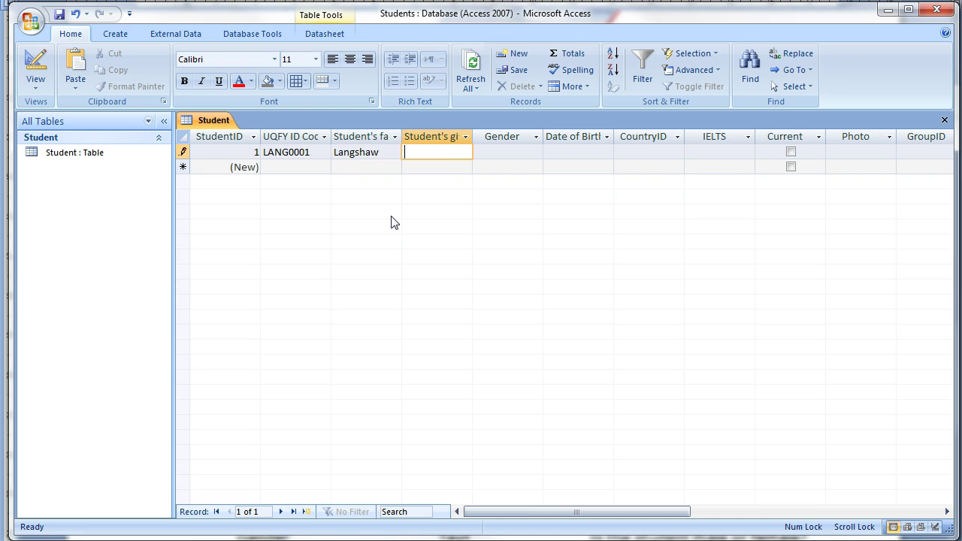
key("Tab")
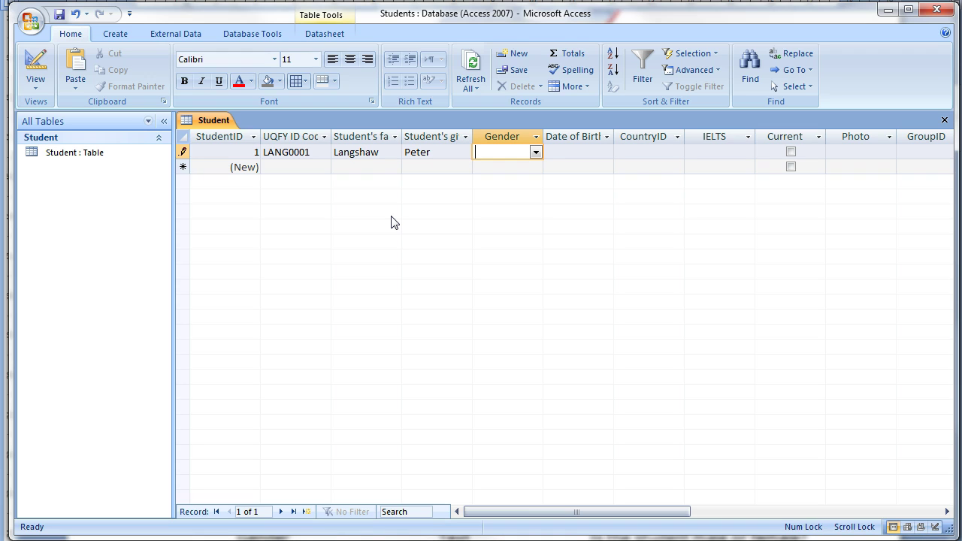
left_click(535, 153)
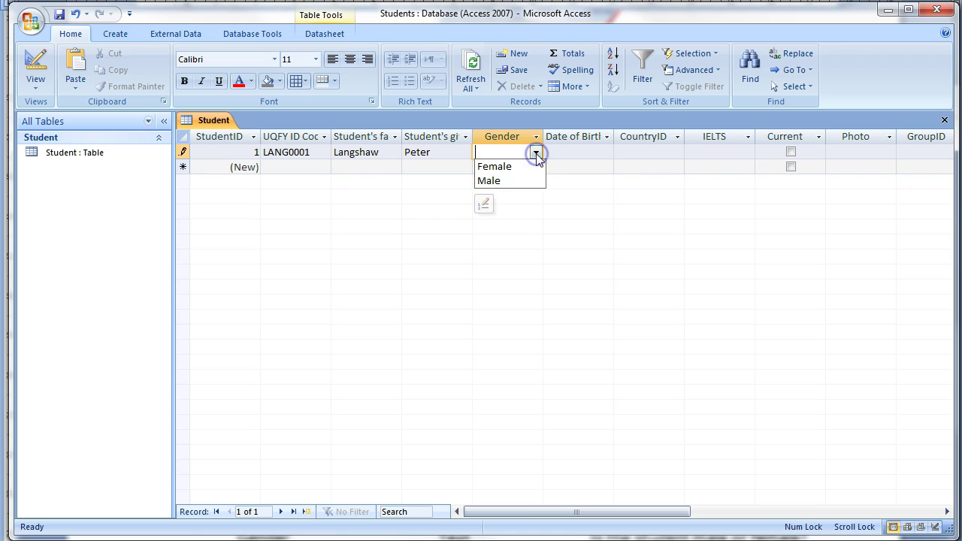
left_click(504, 180)
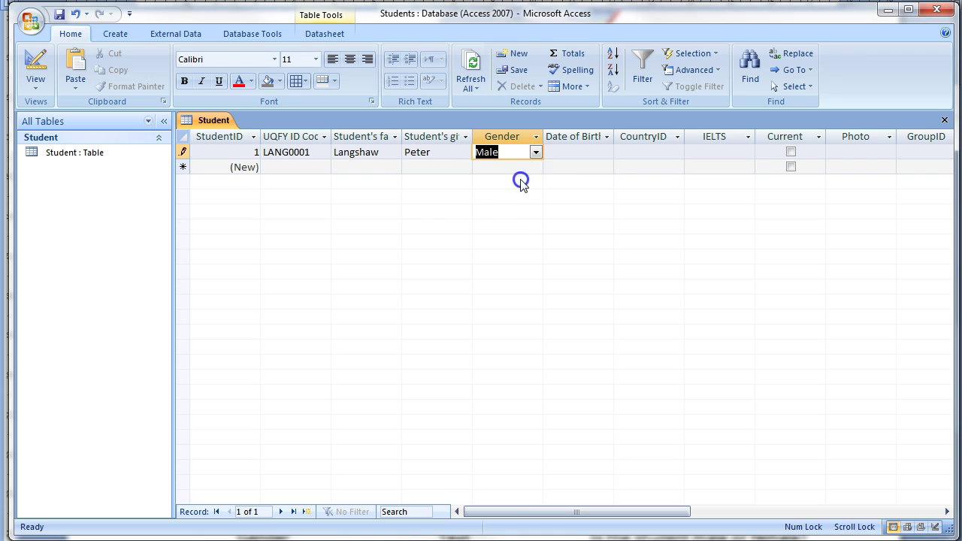
left_click(558, 152)
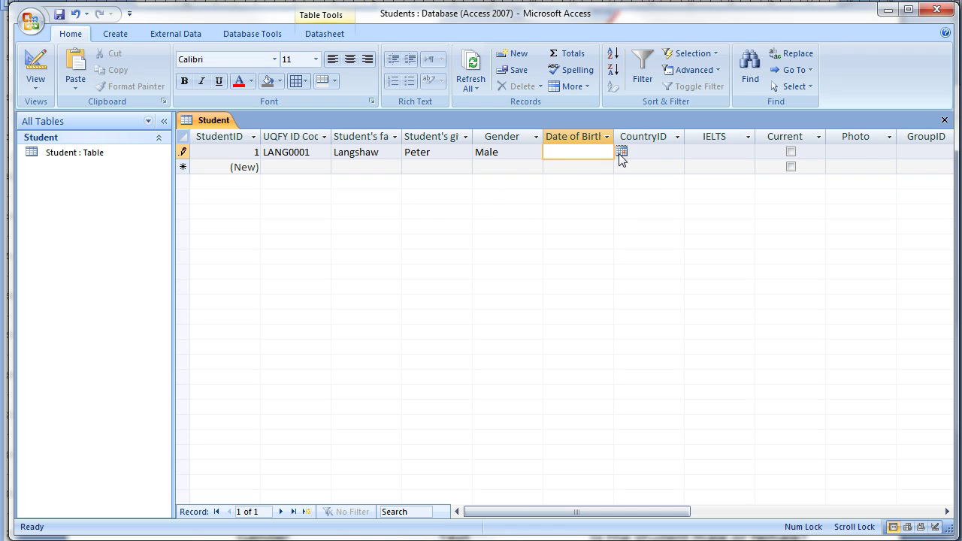
left_click(622, 152)
left_click(564, 165)
left_click(565, 165)
left_click(565, 166)
left_click(576, 146)
key("Tab")
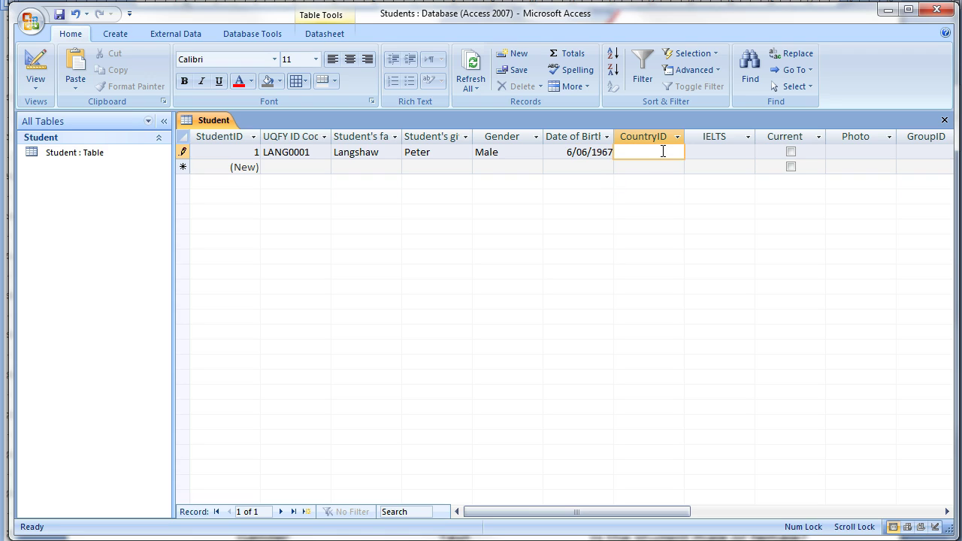
Step: Enter IELTS 8, tick Current, and save the record
left_click(721, 154)
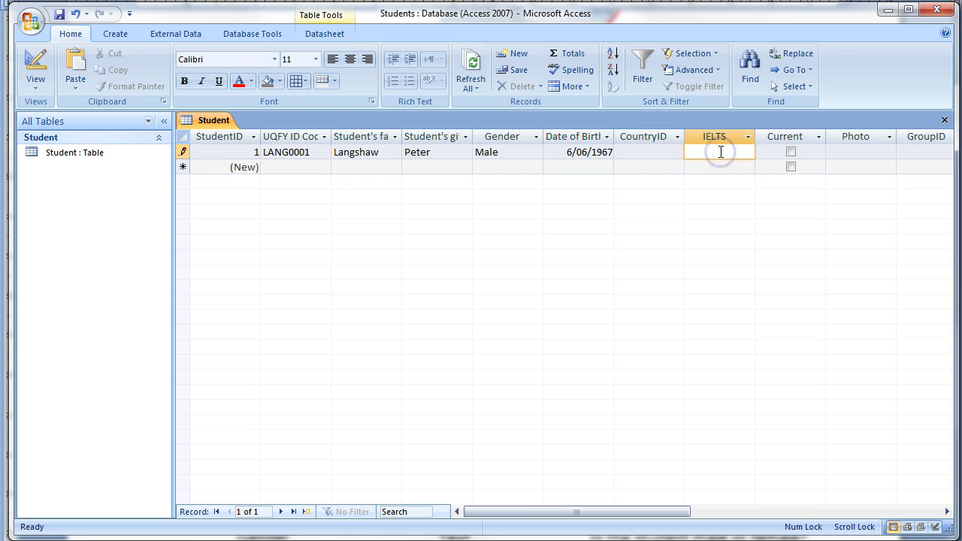
type("8")
left_click(791, 153)
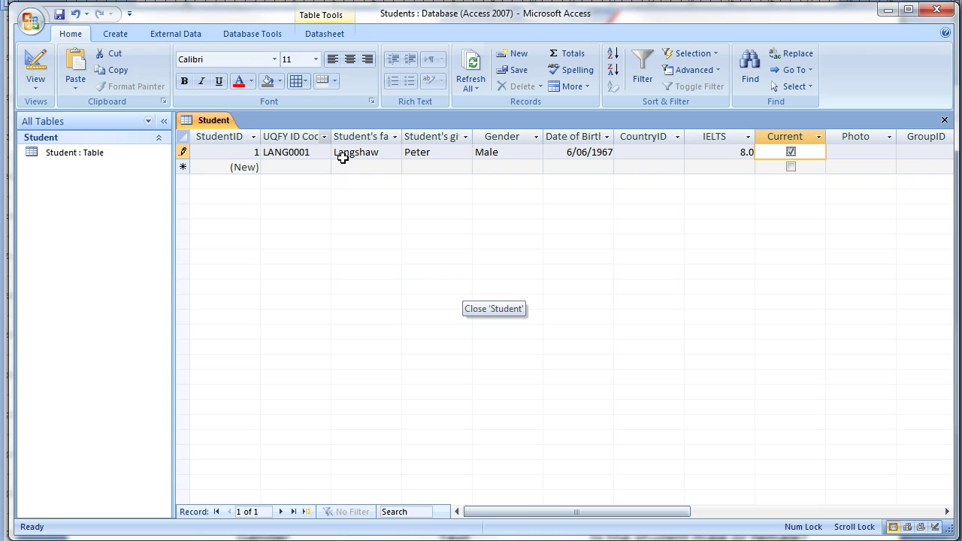
left_click(59, 15)
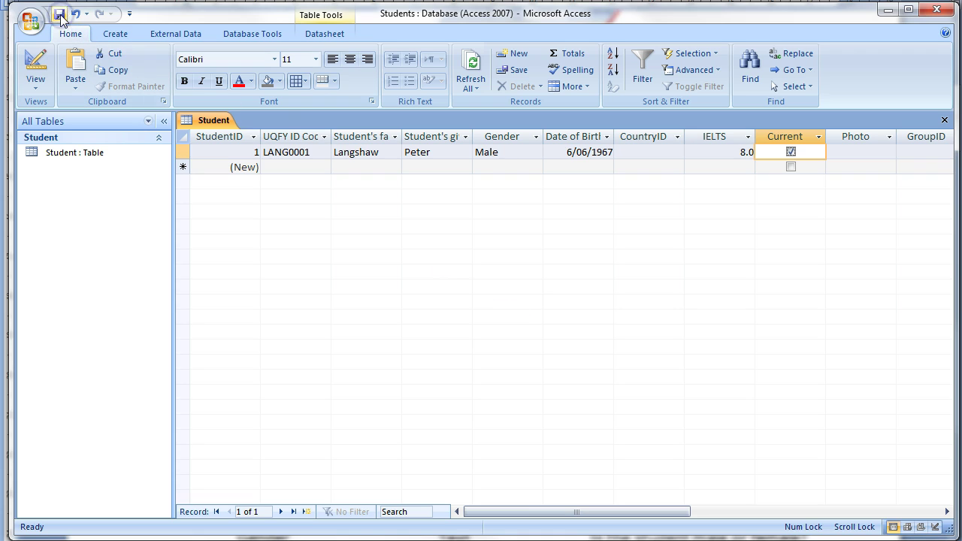